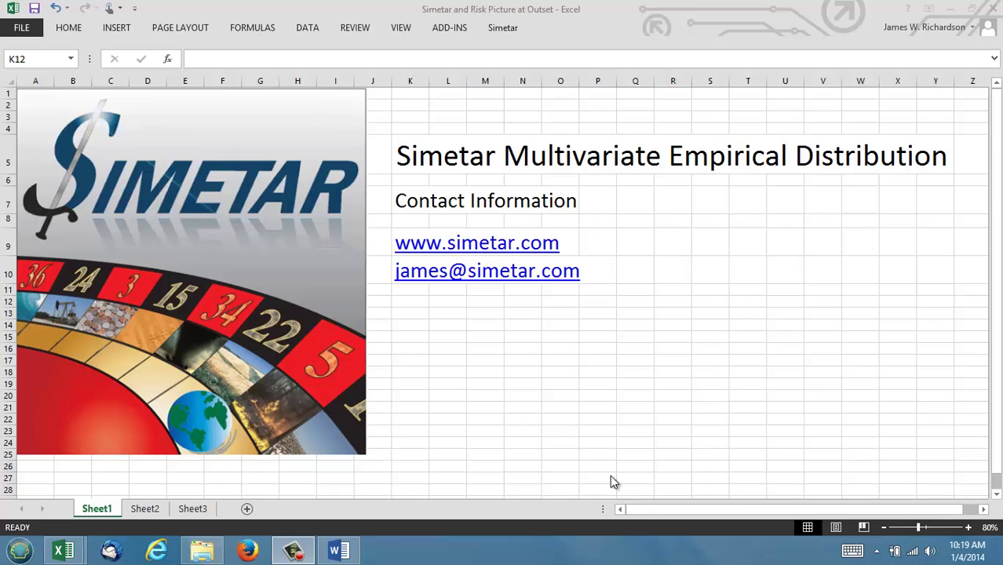
Bring up the Multivariate Empirical Distribution workbook with its six-variable historical data and projected means.
mouse_move(62, 550)
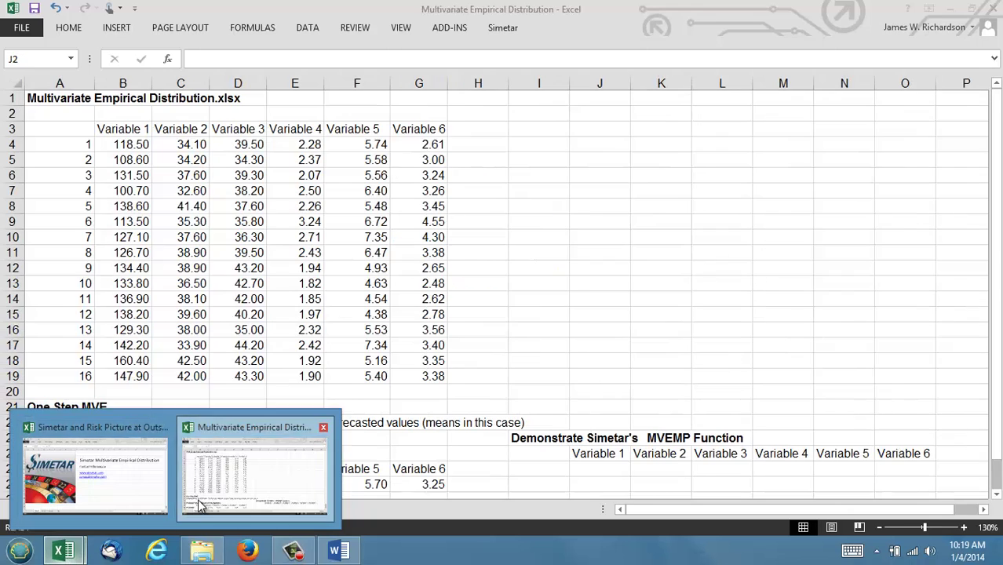
click(200, 504)
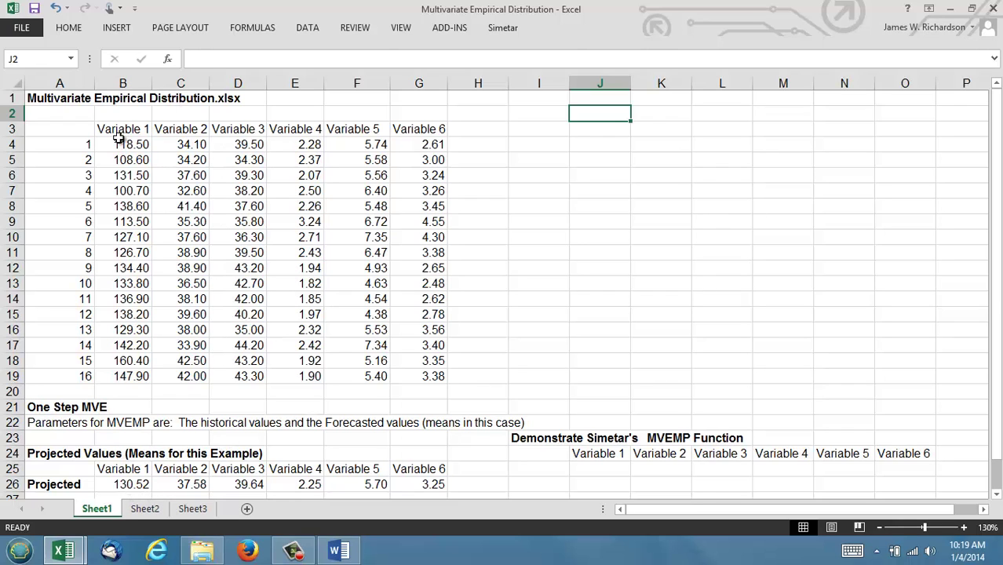
drag(118, 139, 415, 379)
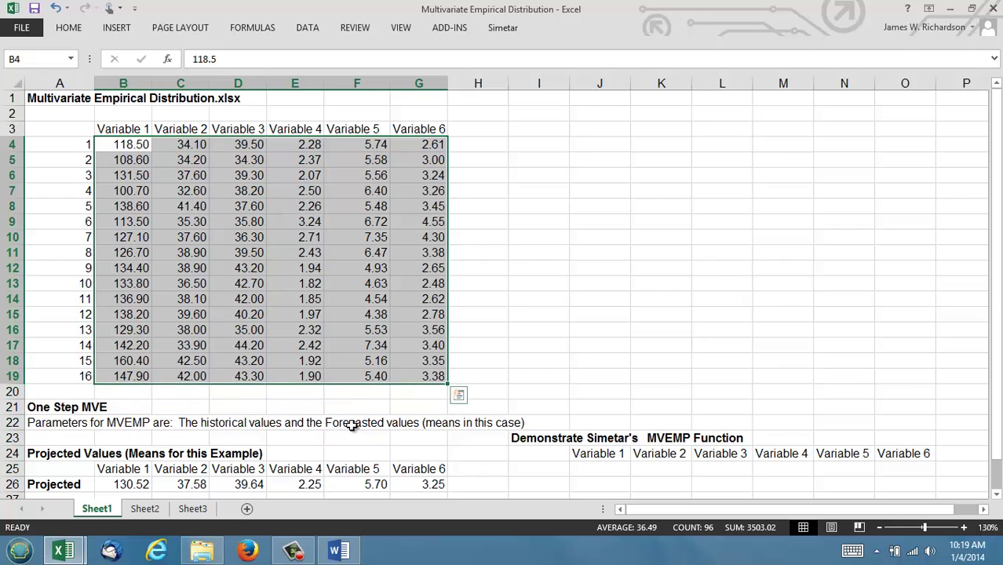
drag(124, 485, 416, 485)
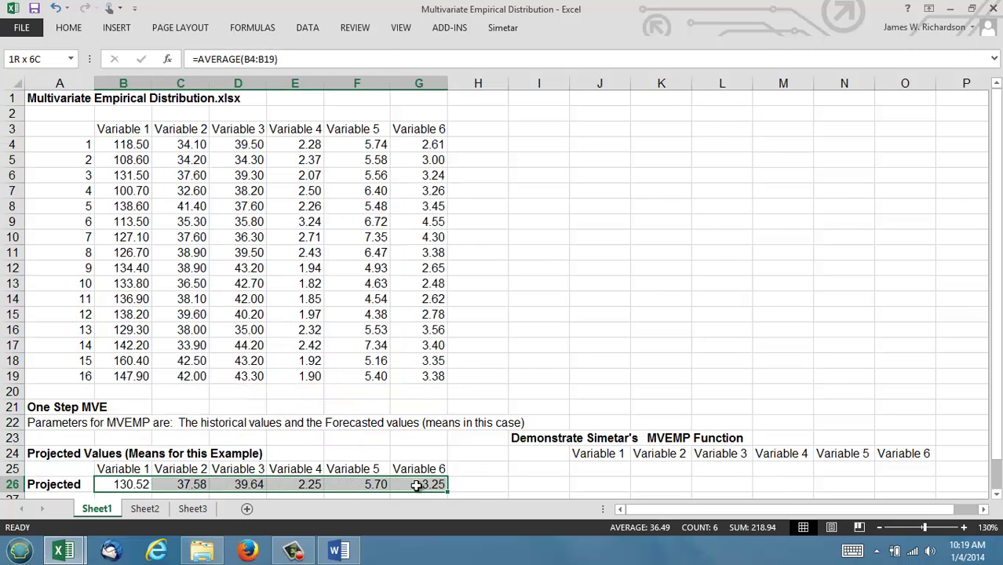
click(189, 455)
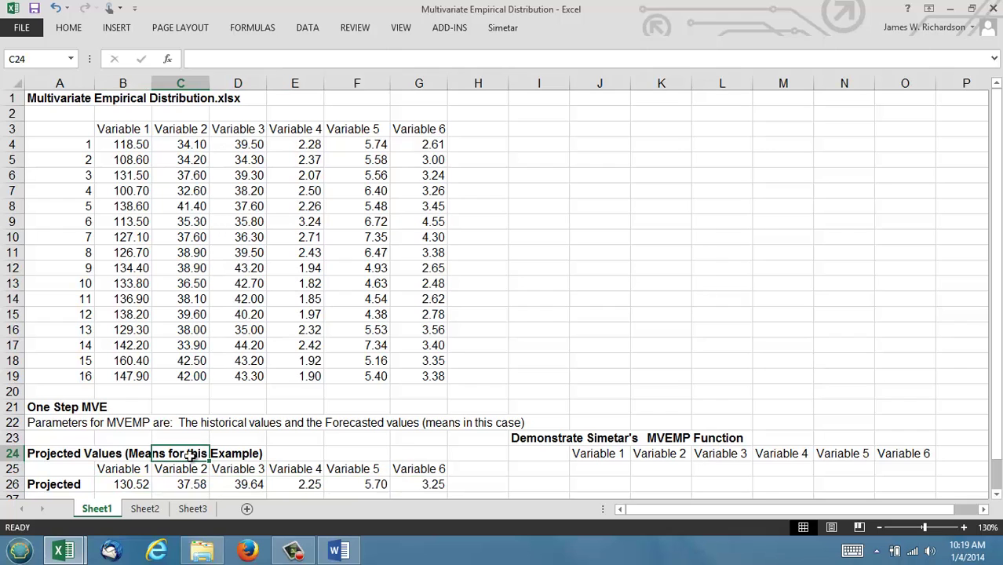
key(Down)
key(Down)
key(Down)
key(Down)
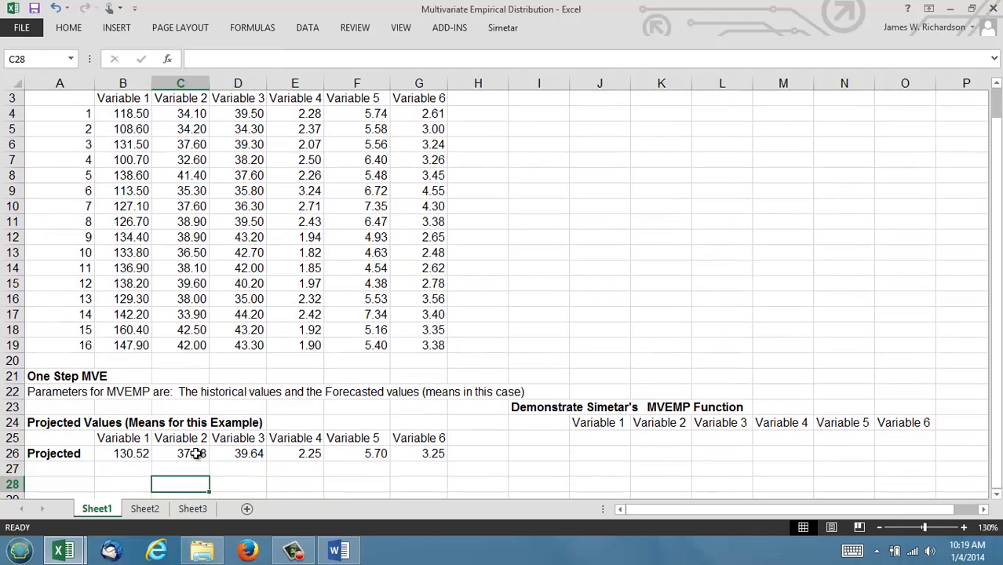
Select output range J25:O25 and start an =MVEMP( formula there.
click(598, 437)
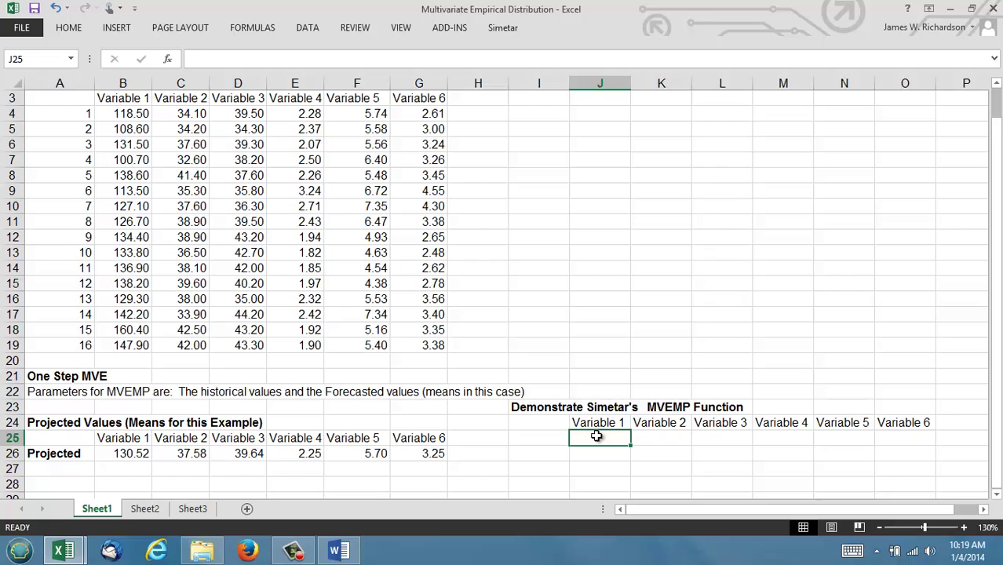
key(shift+Right)
key(shift+Right)
key(shift+Right)
key(shift+Right)
key(shift+Right)
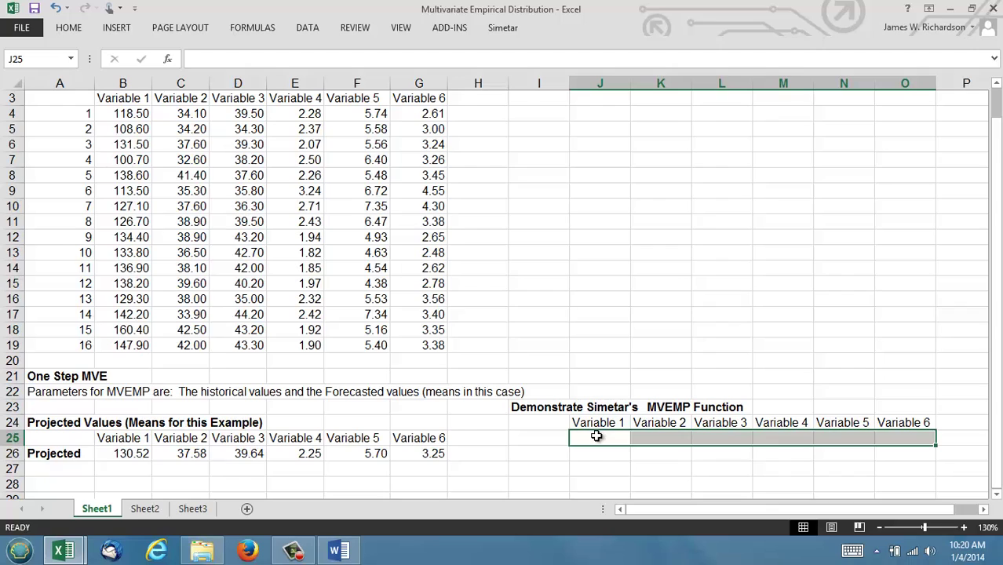
text(=m)
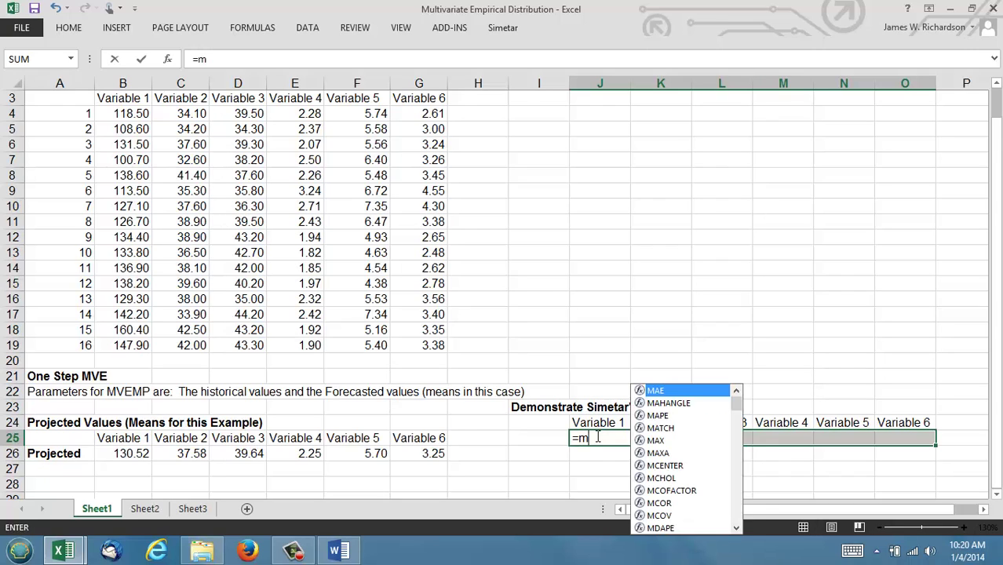
key(BackSpace)
text(MV)
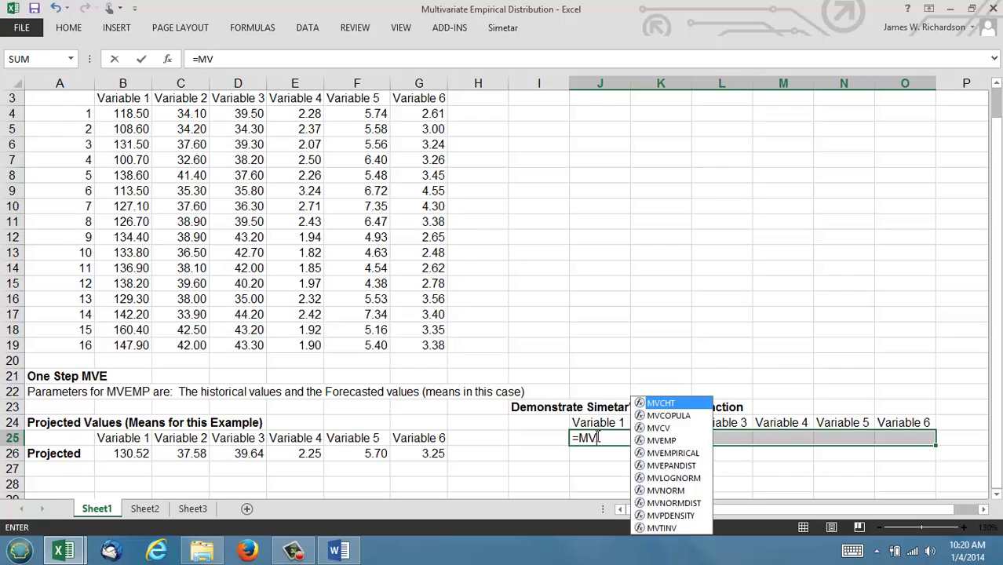
text(EMP)
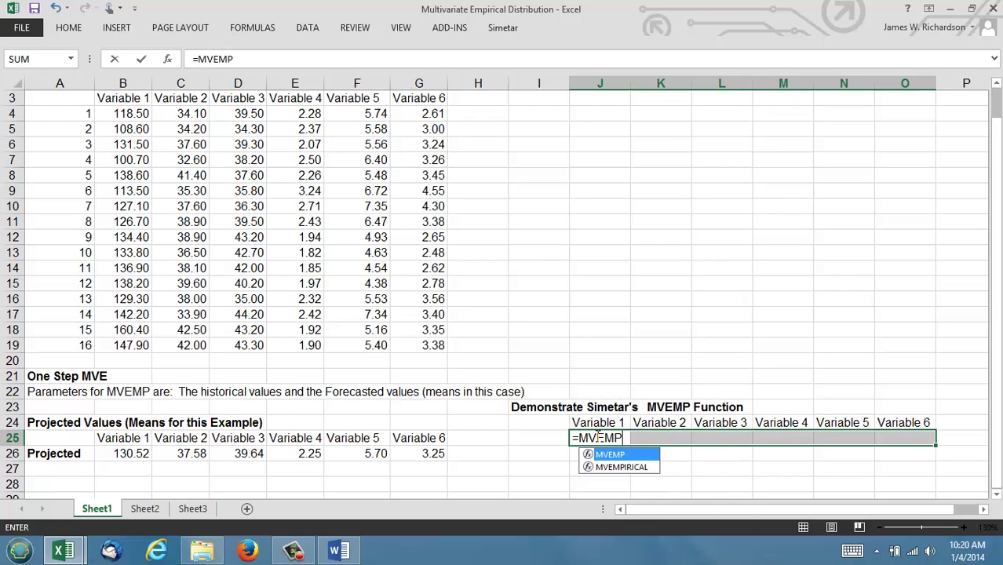
text(()
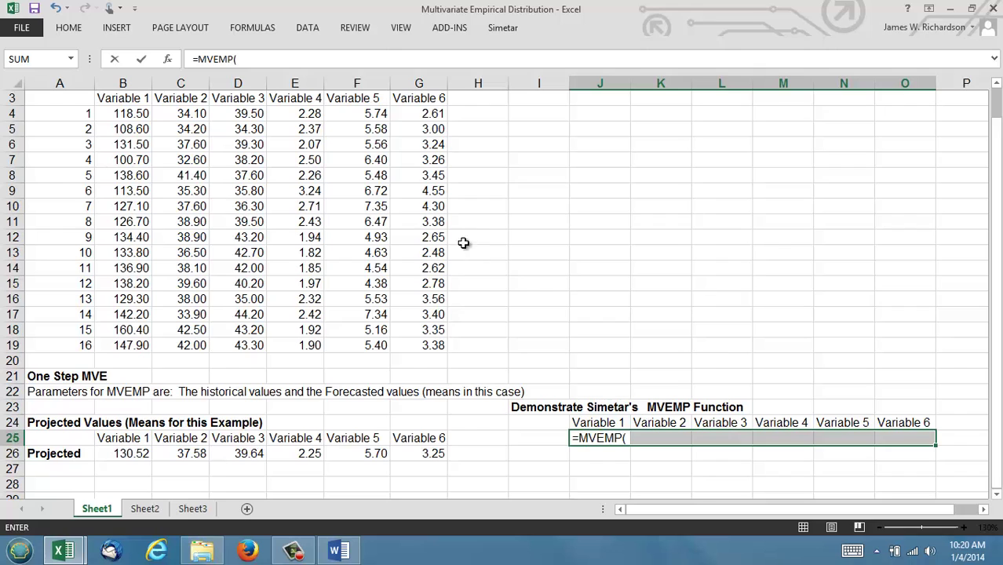
Fill MVEMP's arguments: ValuesMatrix B4:G19, Forecasts B26:G26, and CalcType 1.
click(168, 59)
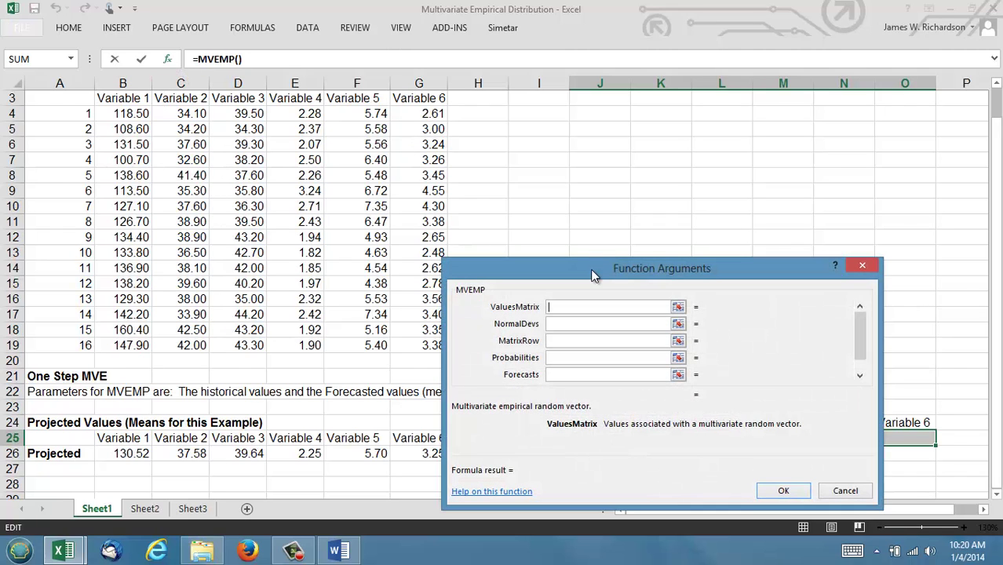
drag(592, 271, 667, 156)
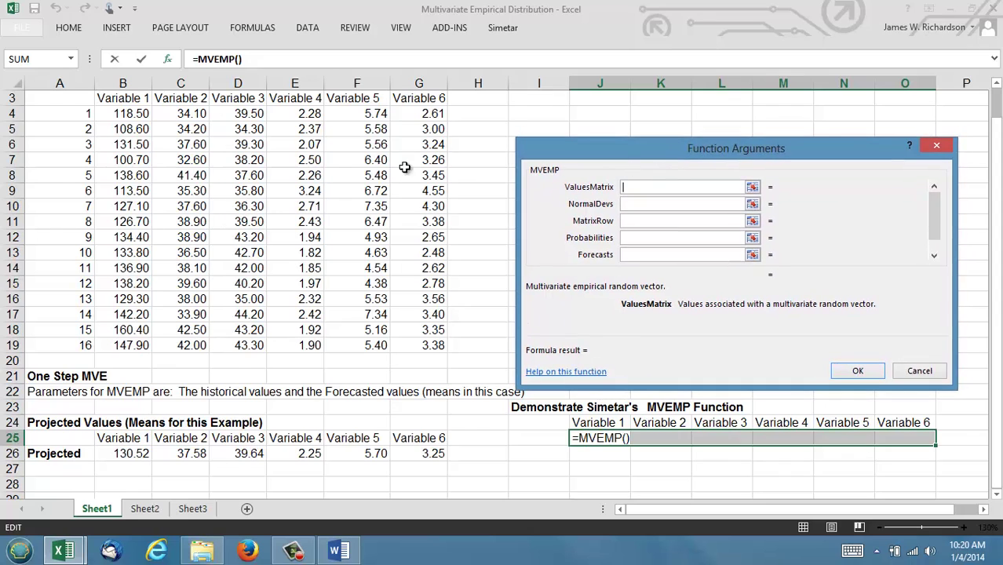
drag(118, 114, 434, 346)
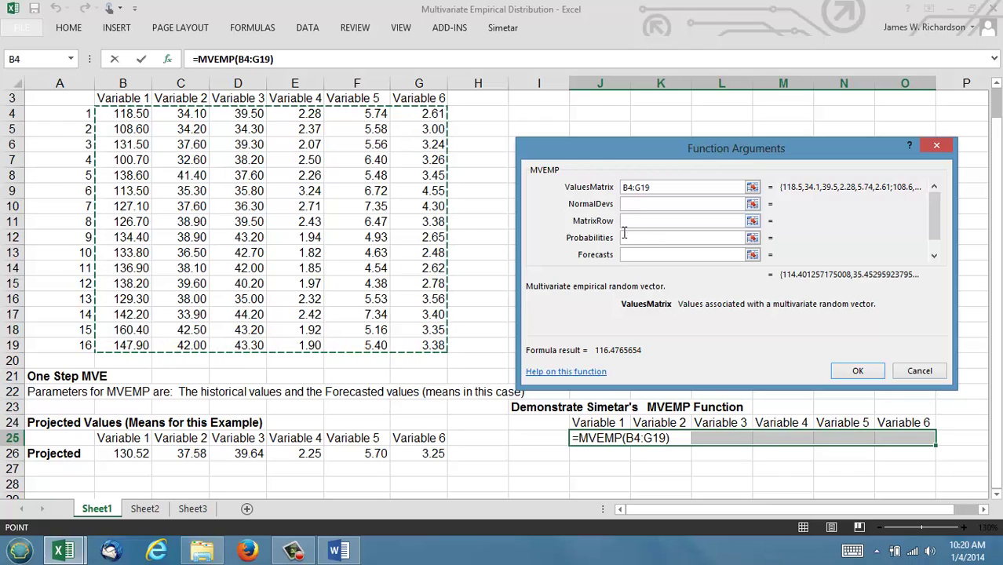
click(643, 254)
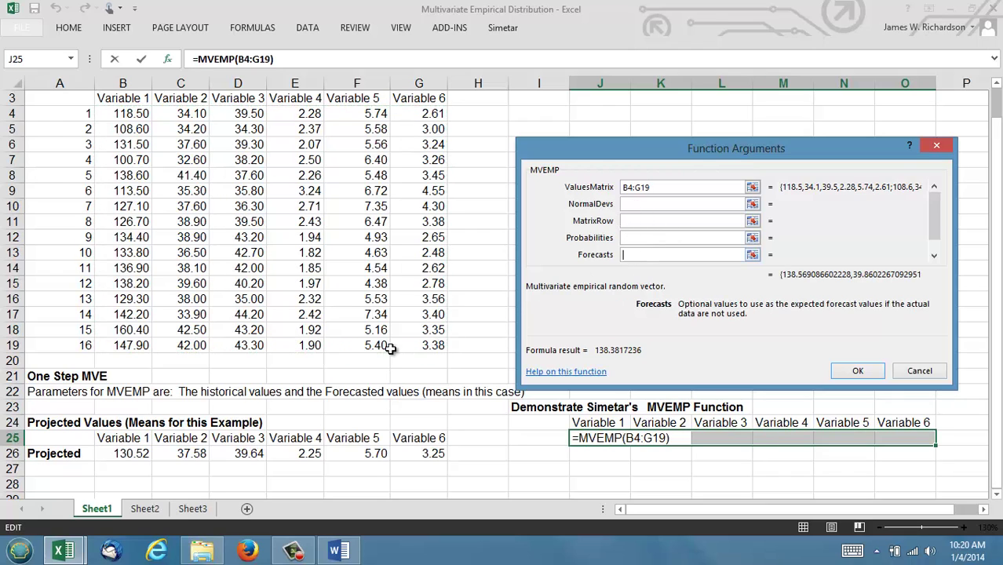
drag(124, 455, 435, 453)
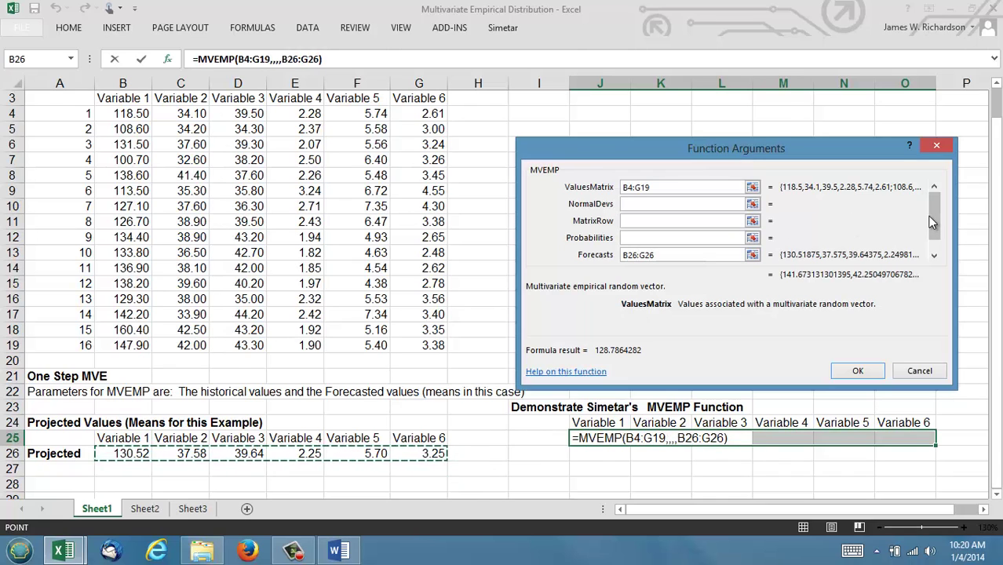
drag(933, 223, 936, 244)
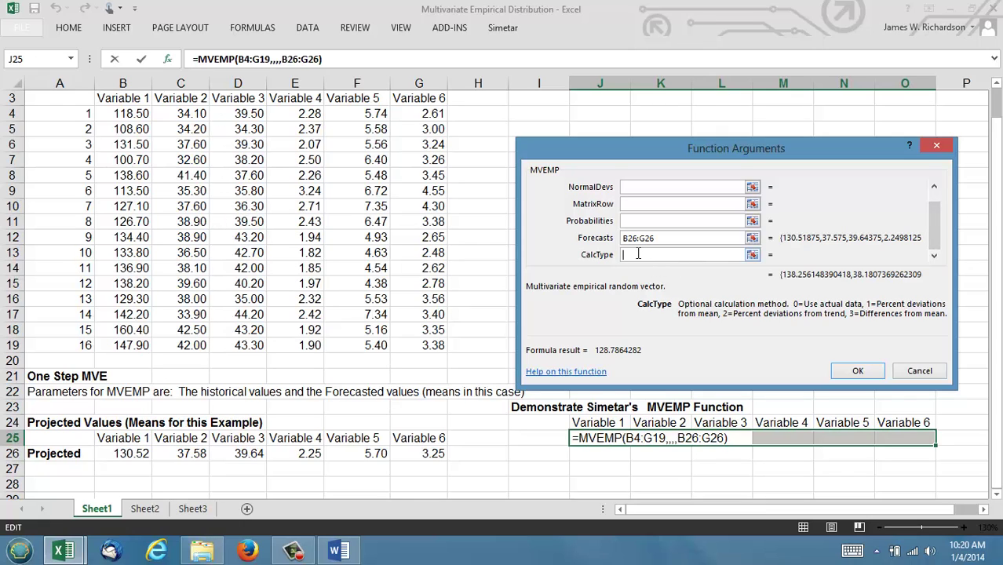
text(T)
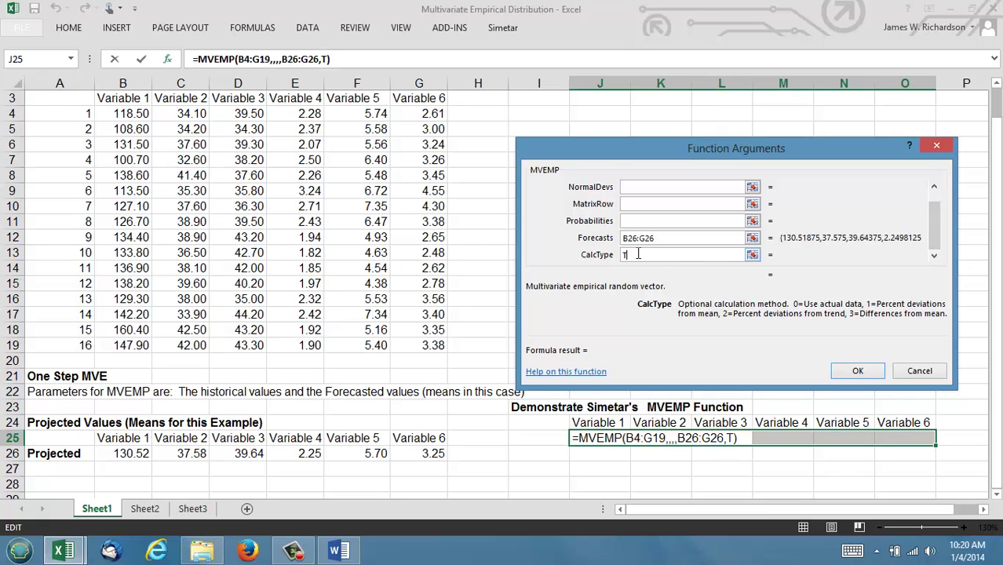
key(BackSpace)
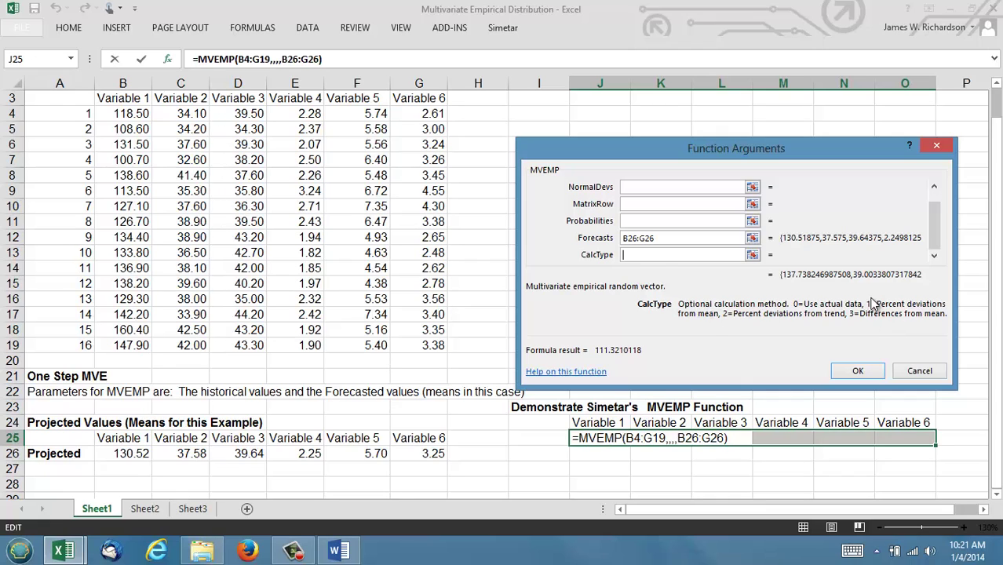
text(1)
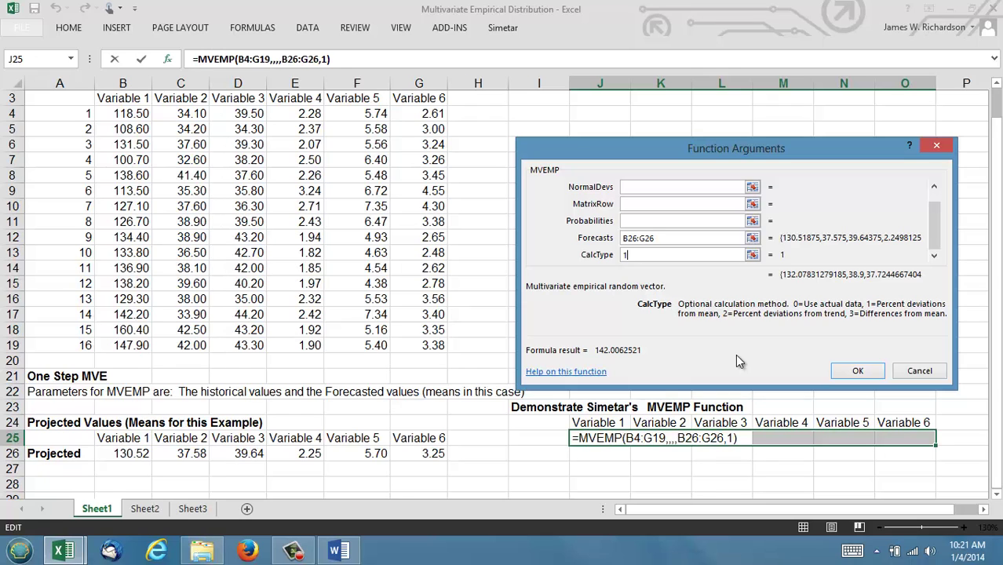
Enter MVEMP as an array formula across J25:O25 and recalculate twice for new random draws.
key(ctrl+shift+Return)
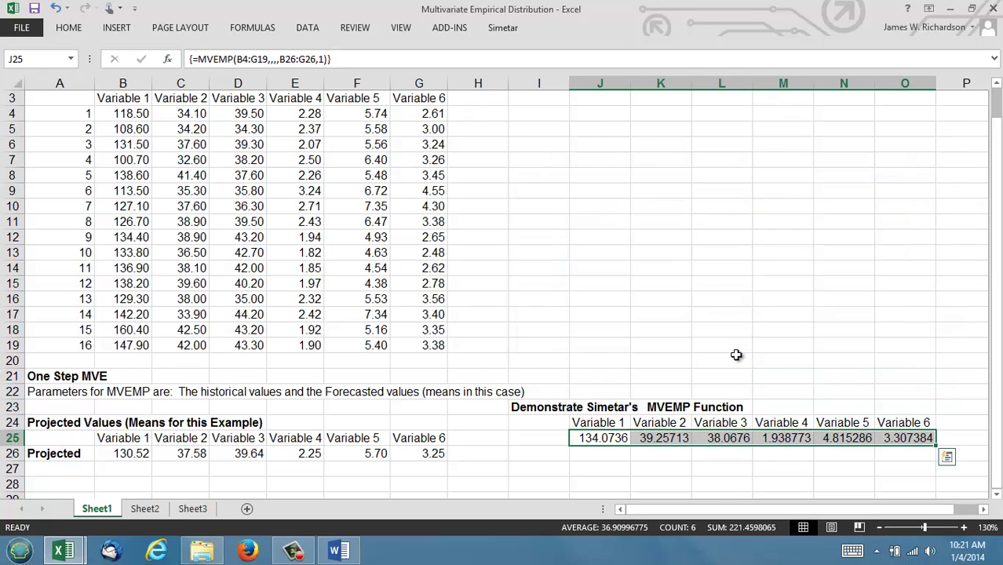
key(F9)
key(F9)
key(F9)
key(F9)
key(F9)
key(F9)
key(F9)
key(F9)
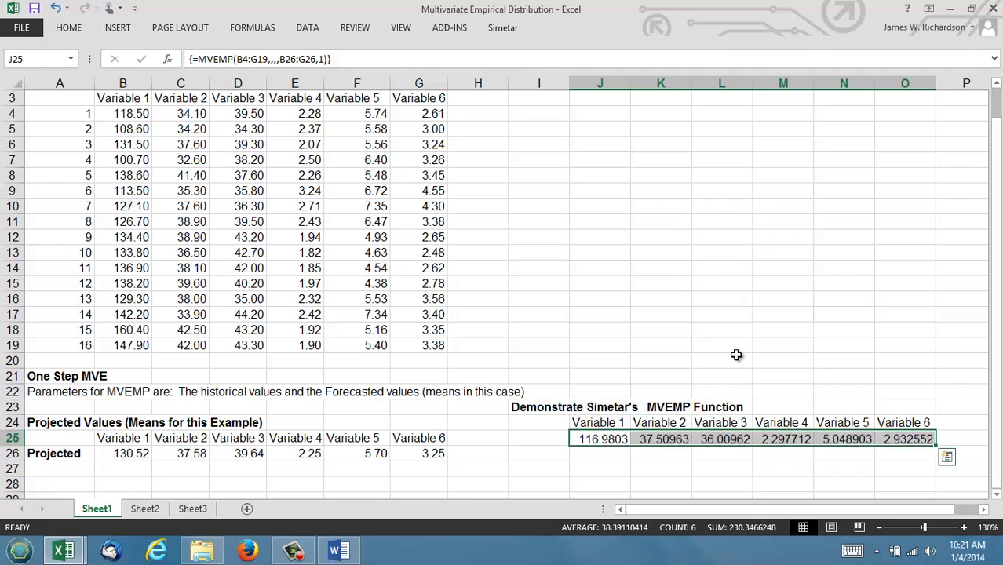
key(F9)
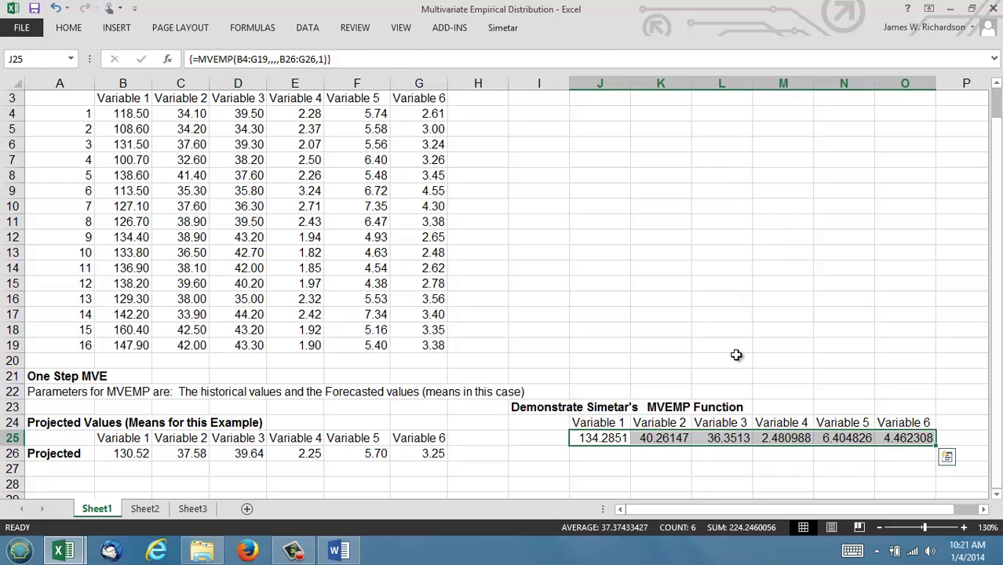
Clear old outputs and simulate the six MVEMP cells for 500 iterations, names taken from above.
click(499, 29)
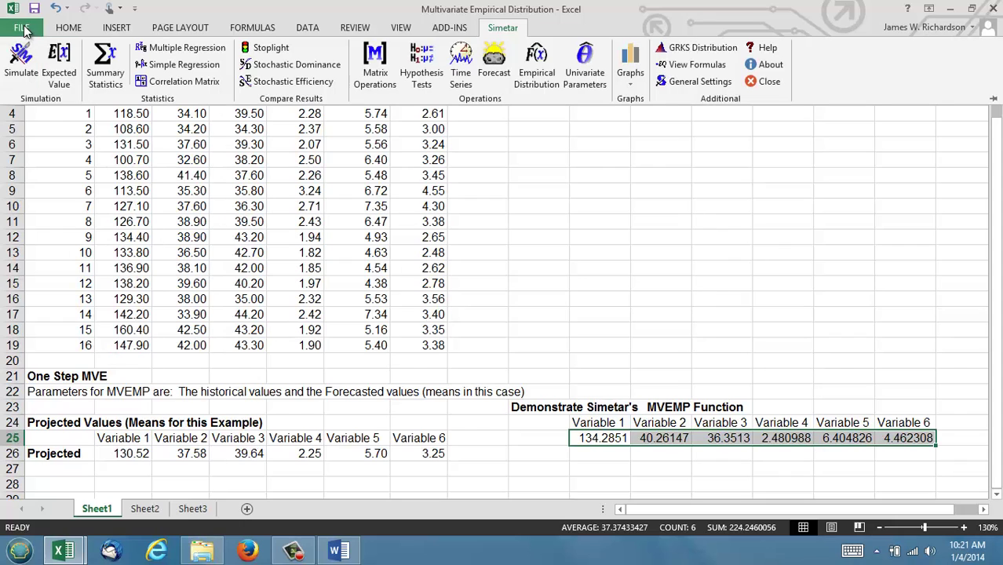
click(21, 64)
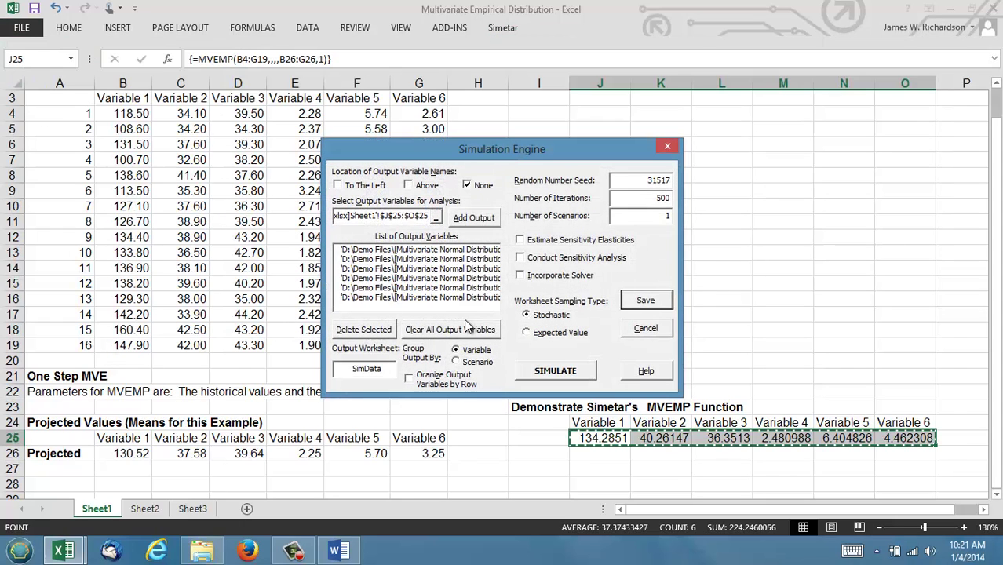
click(457, 335)
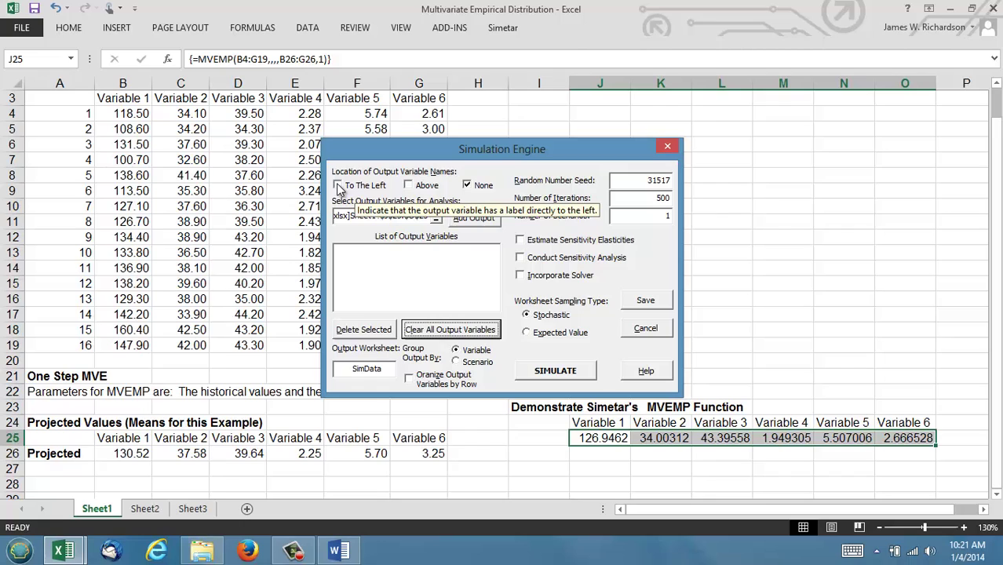
click(409, 186)
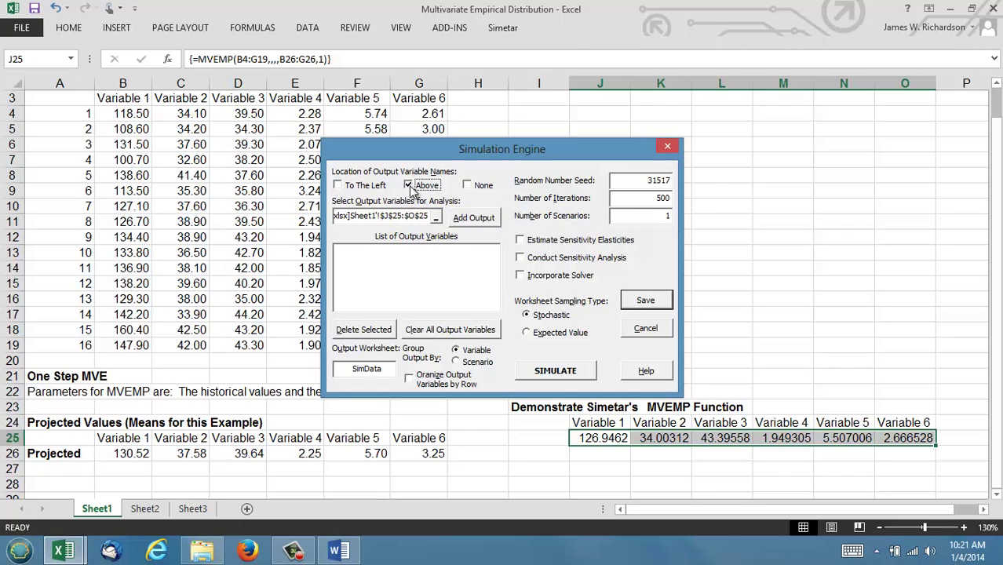
click(541, 371)
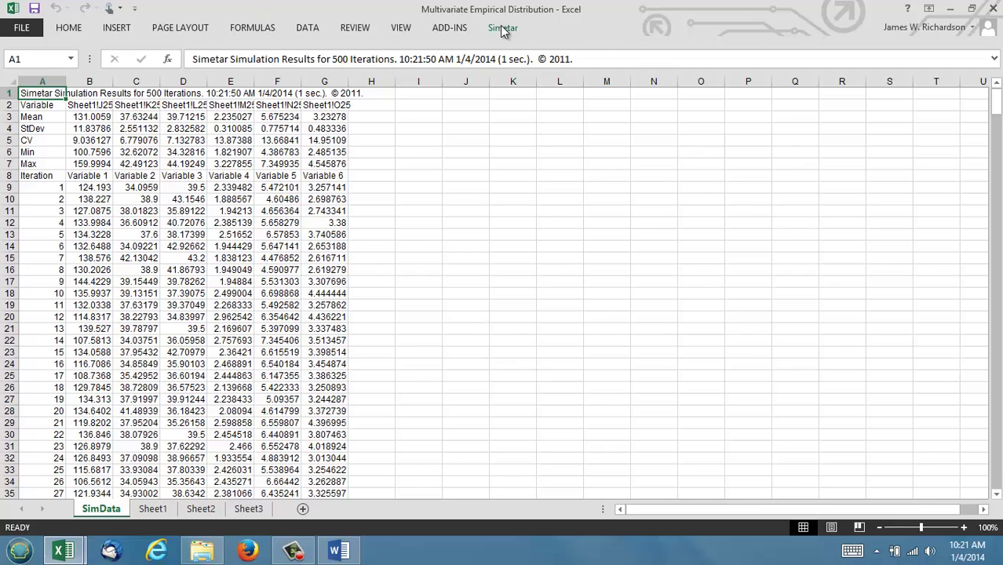
Autofit SimData columns B–G to reveal full-precision values like mean 131.0058505.
click(502, 28)
click(17, 56)
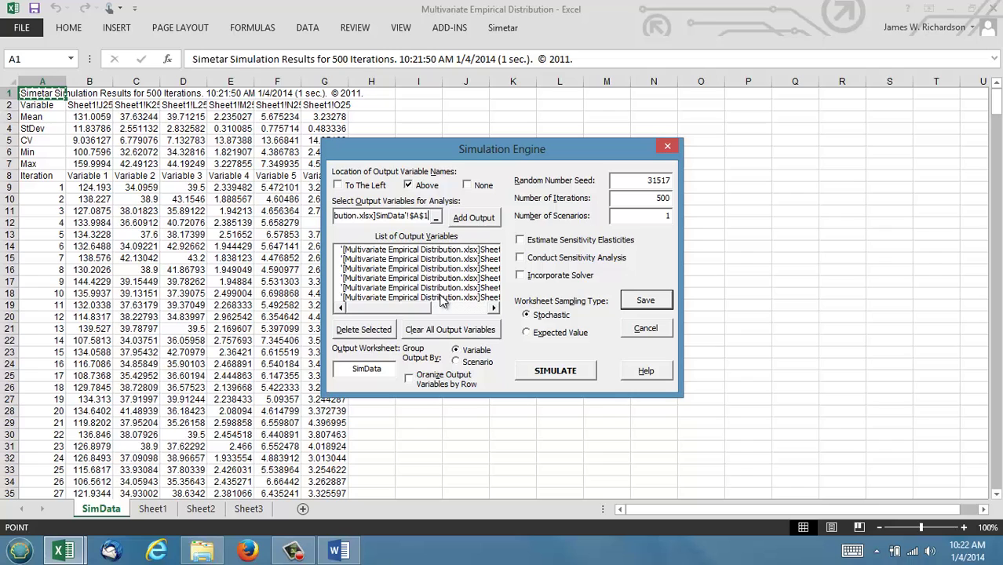
click(644, 328)
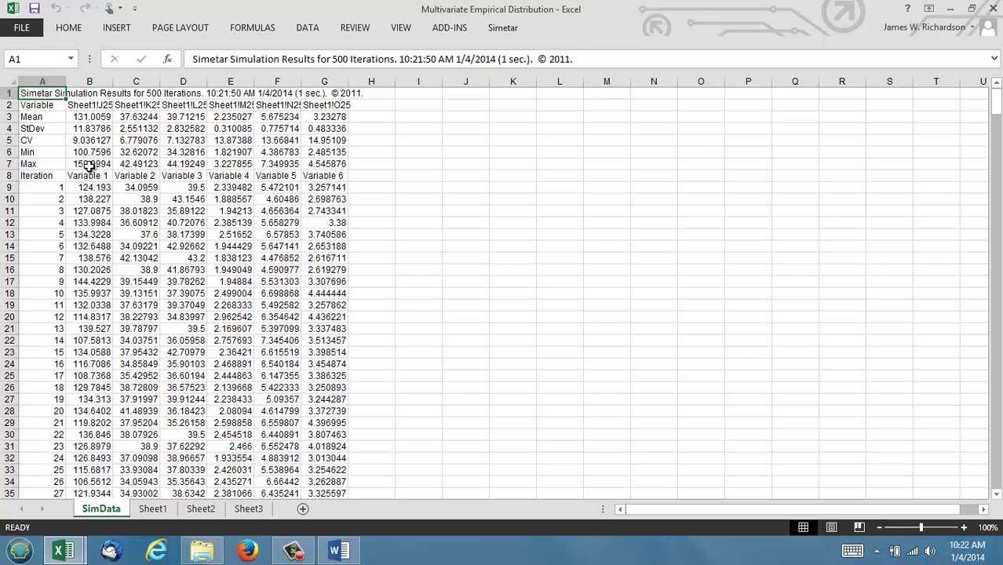
click(93, 83)
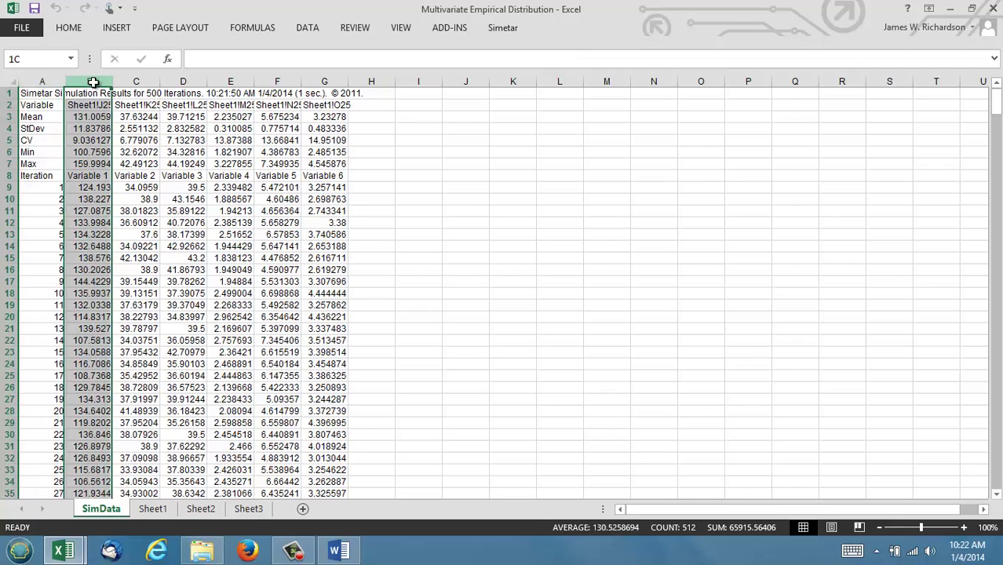
drag(93, 83, 372, 81)
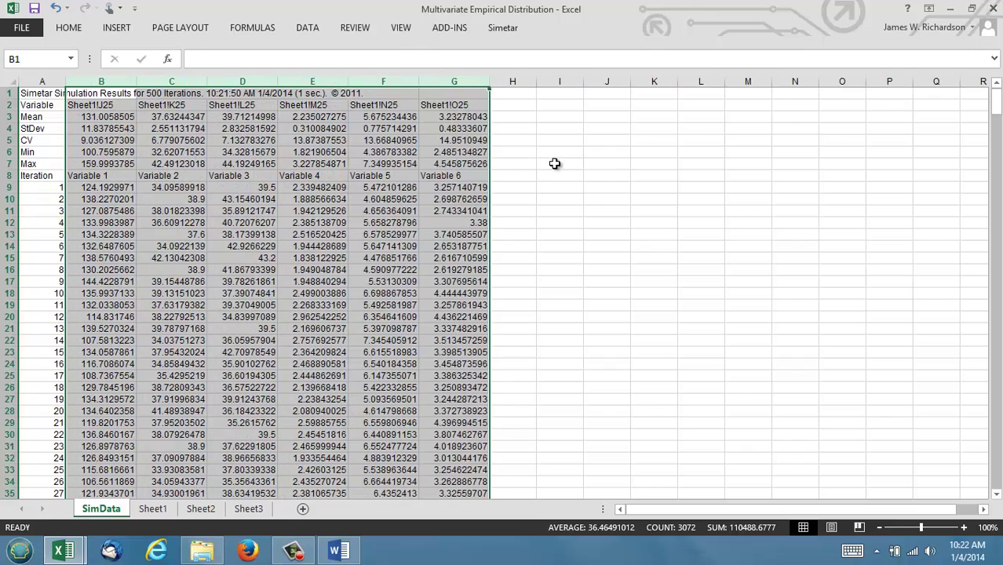
click(606, 163)
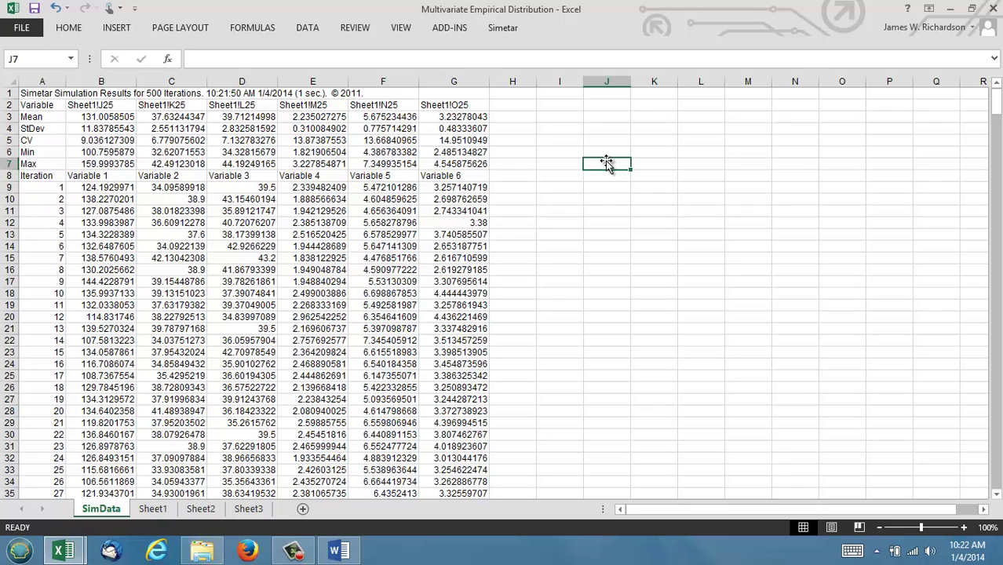
click(597, 114)
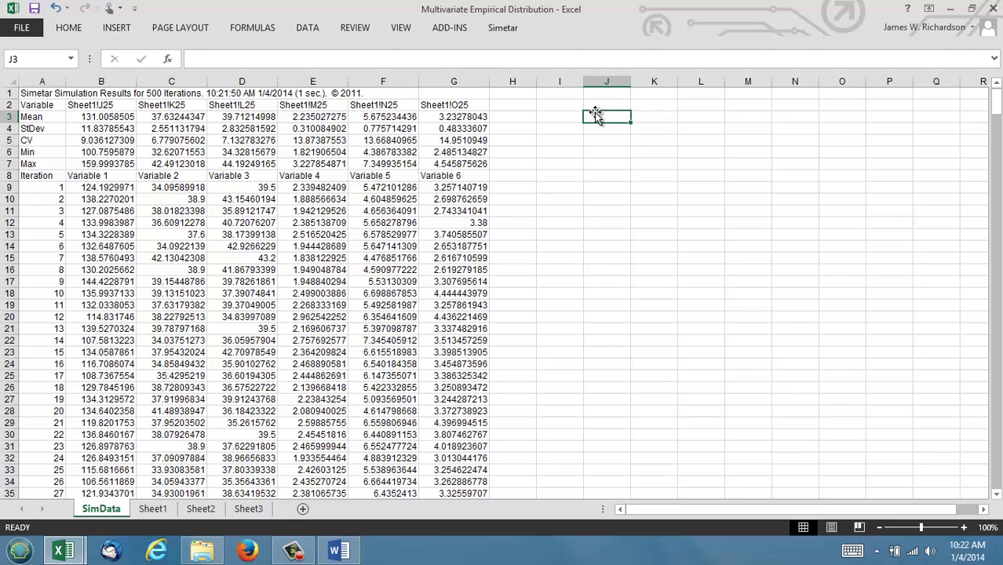
Start a Simetar Compare Two Series test with Sheet1!B3:G19 as the first series.
click(501, 29)
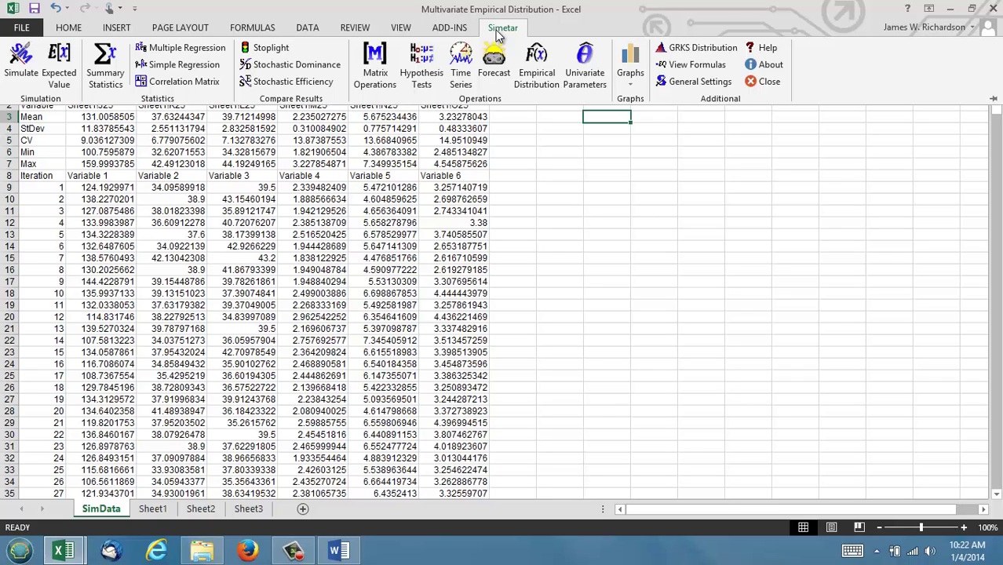
click(420, 61)
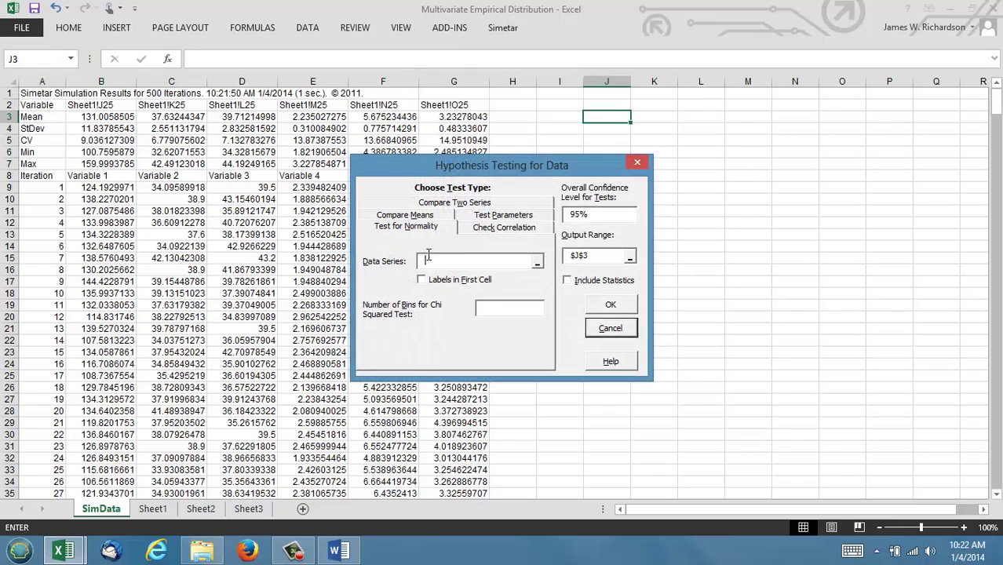
click(463, 202)
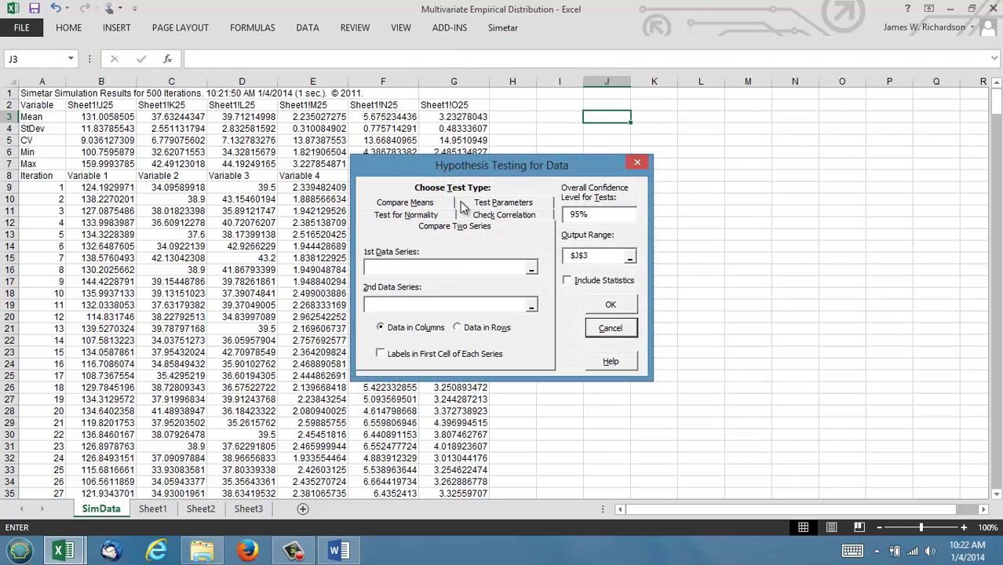
click(375, 265)
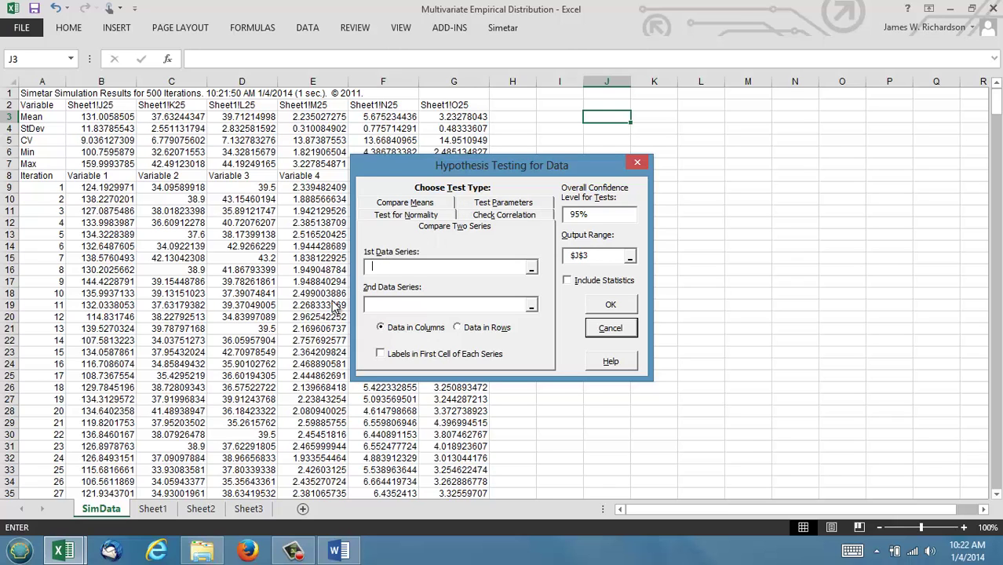
click(154, 510)
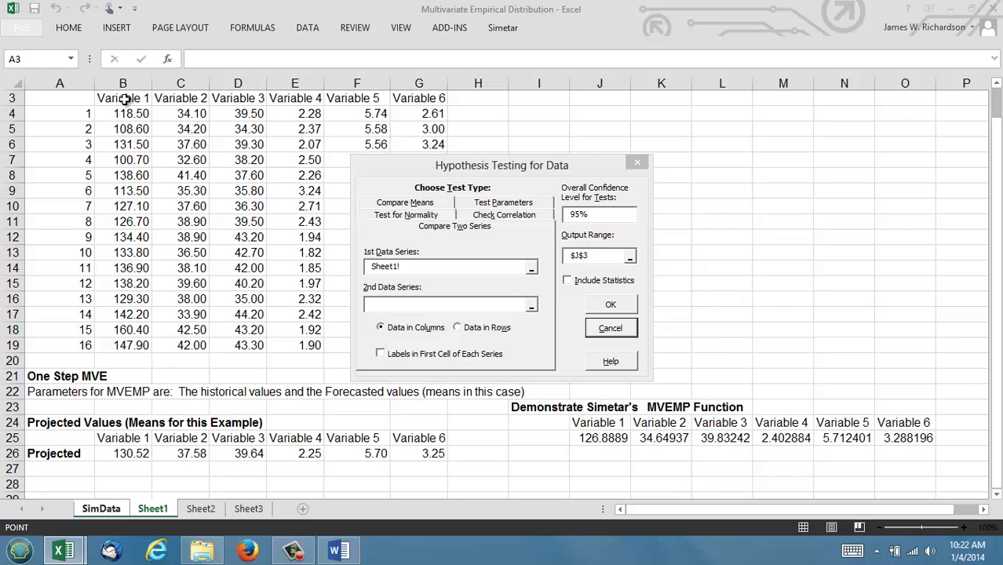
drag(124, 99, 431, 352)
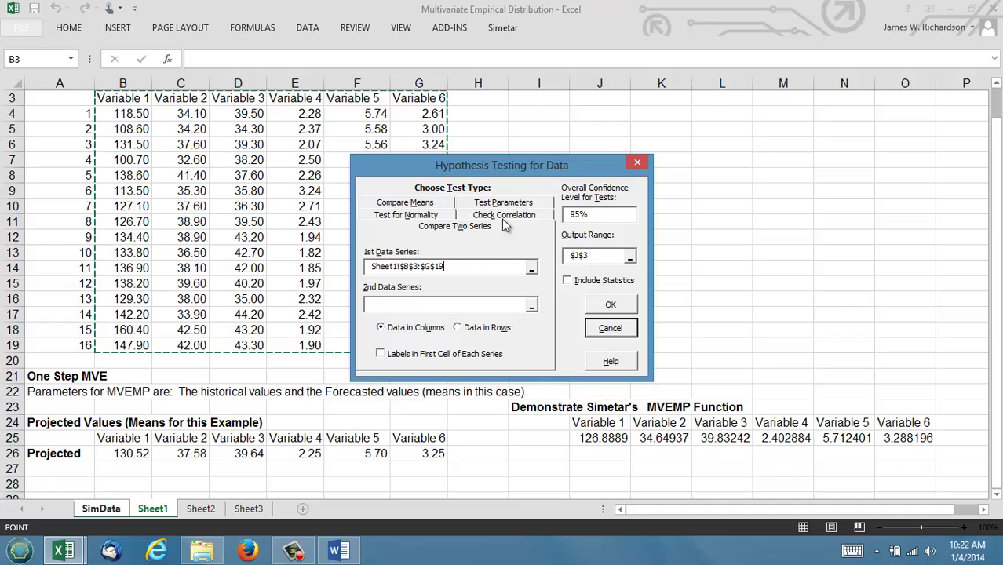
Set the second series to SimData B8:G508 and enable Labels in First Cell.
click(531, 309)
click(94, 175)
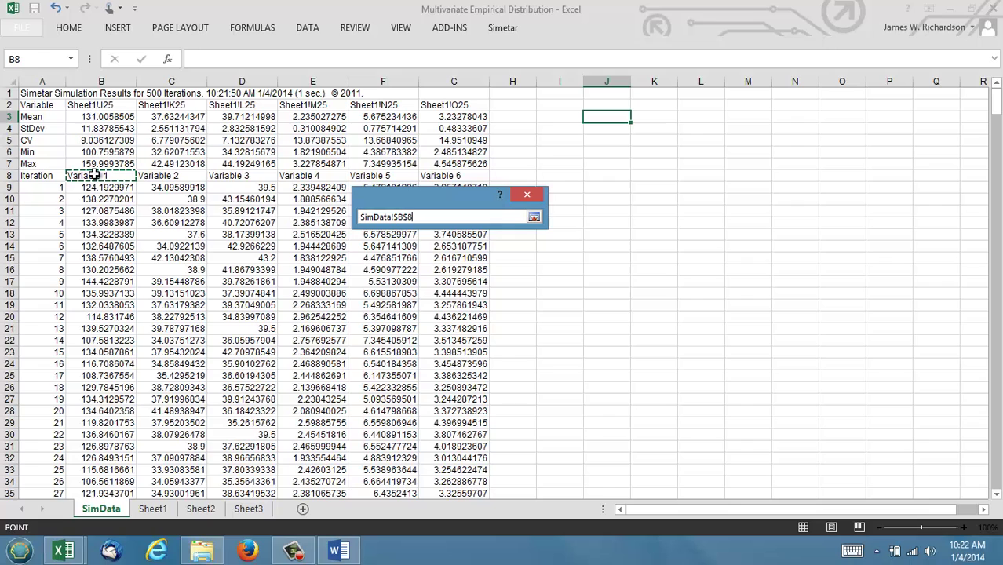
click(534, 217)
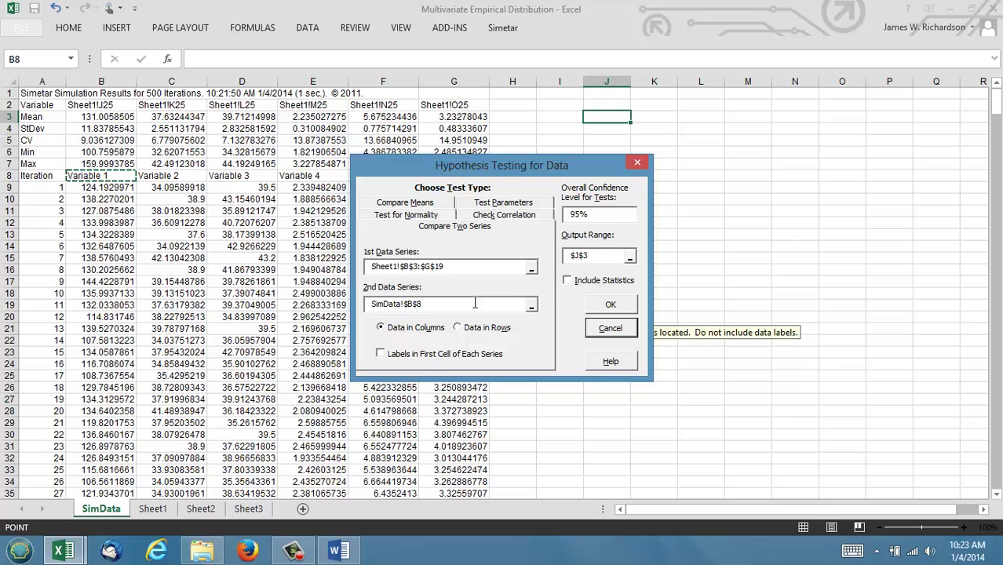
key(BackSpace)
key(BackSpace)
key(BackSpace)
key(BackSpace)
key(BackSpace)
key(BackSpace)
key(BackSpace)
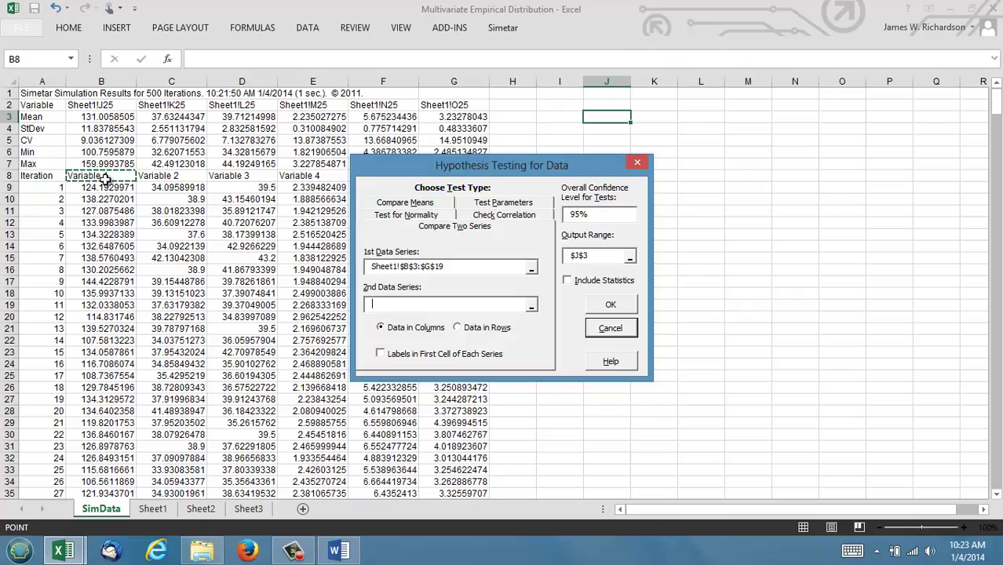
drag(102, 178, 457, 308)
drag(451, 382, 479, 468)
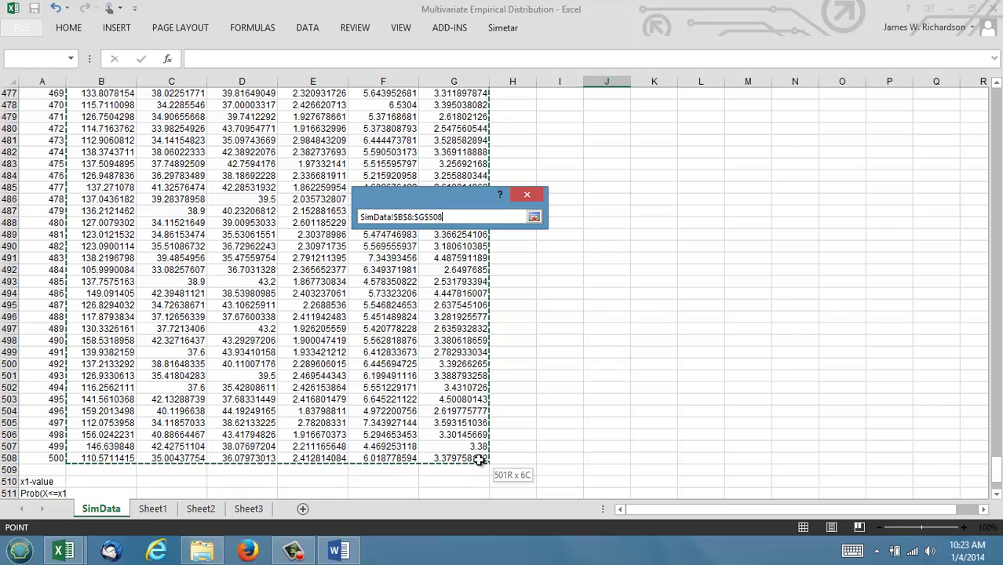
click(479, 460)
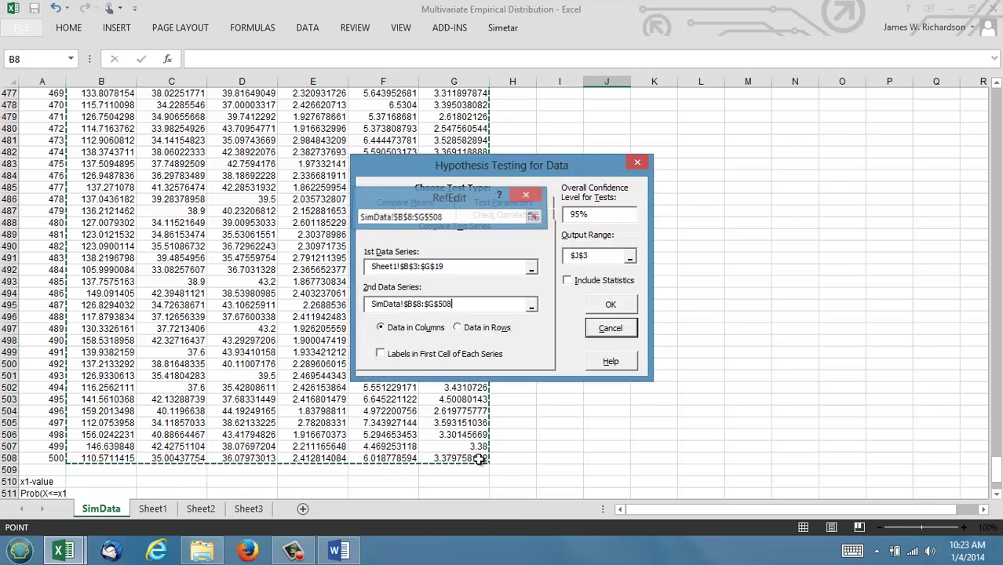
click(380, 354)
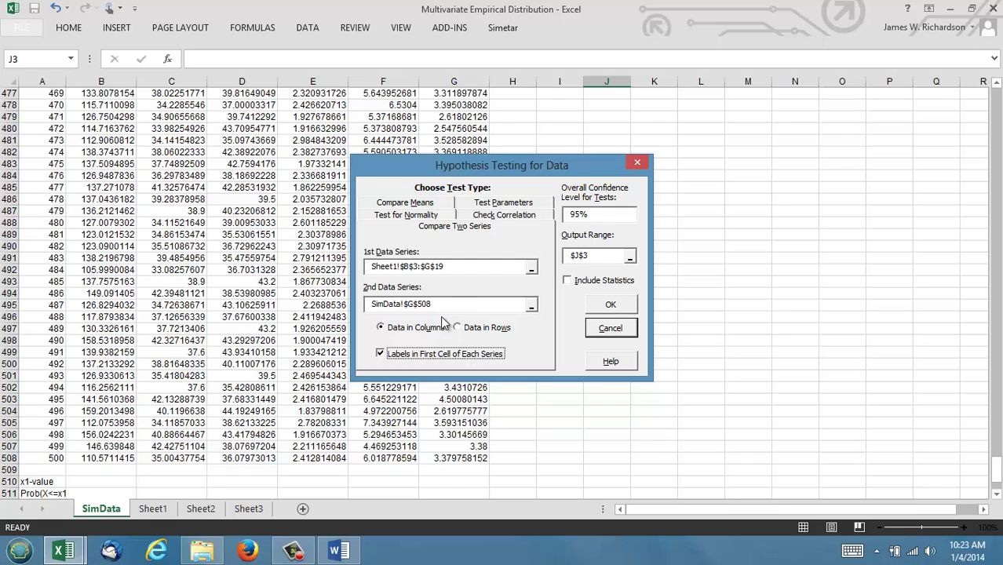
After a column-mismatch warning, reselect SimData!B8:G508 and run the comparison with output at J3.
click(611, 306)
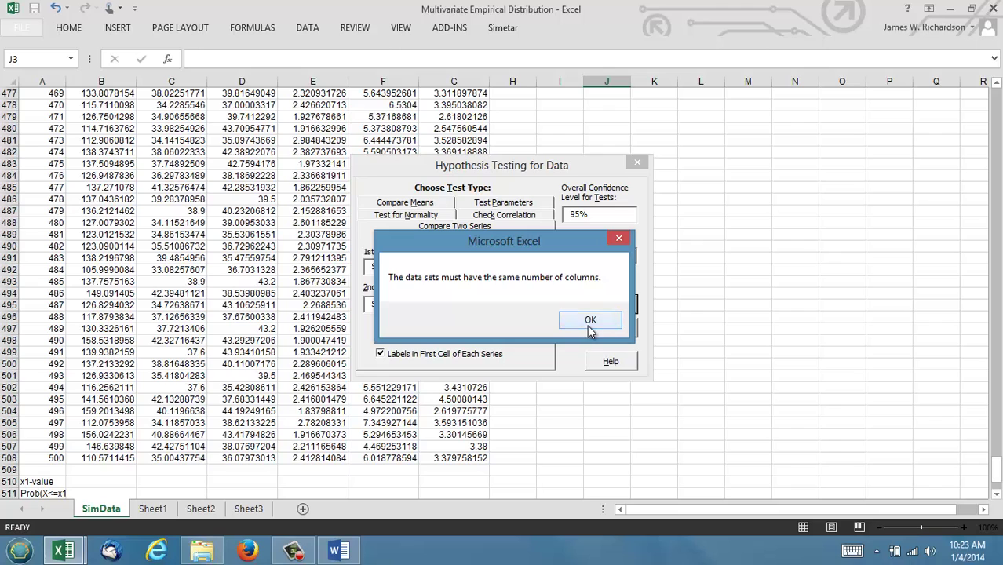
click(590, 321)
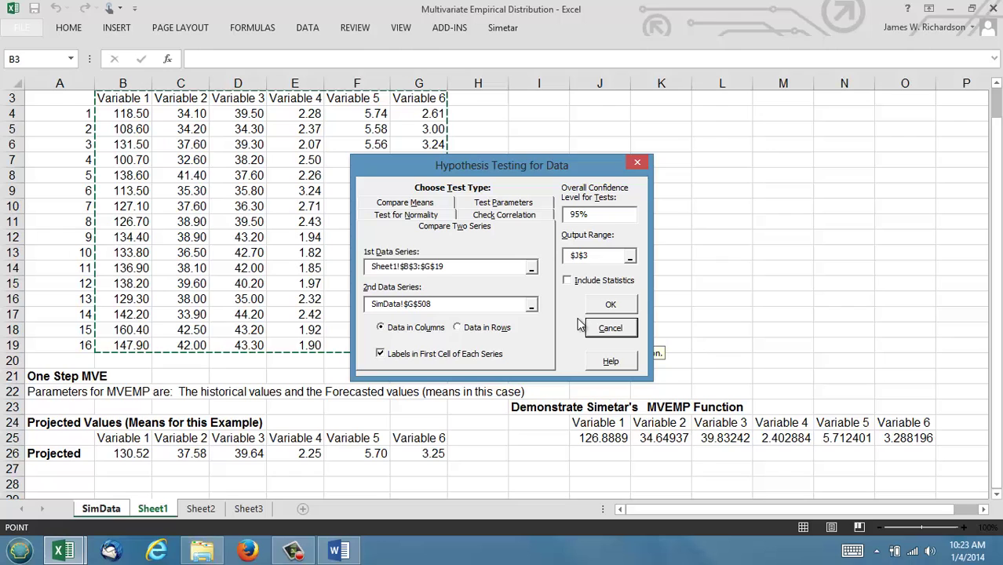
click(531, 308)
drag(463, 463, 125, 177)
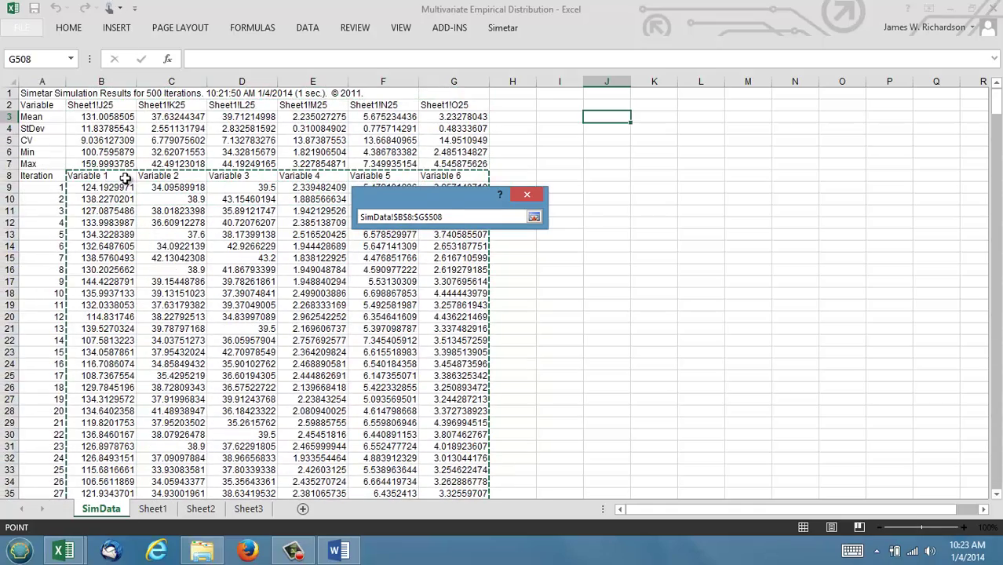
click(533, 218)
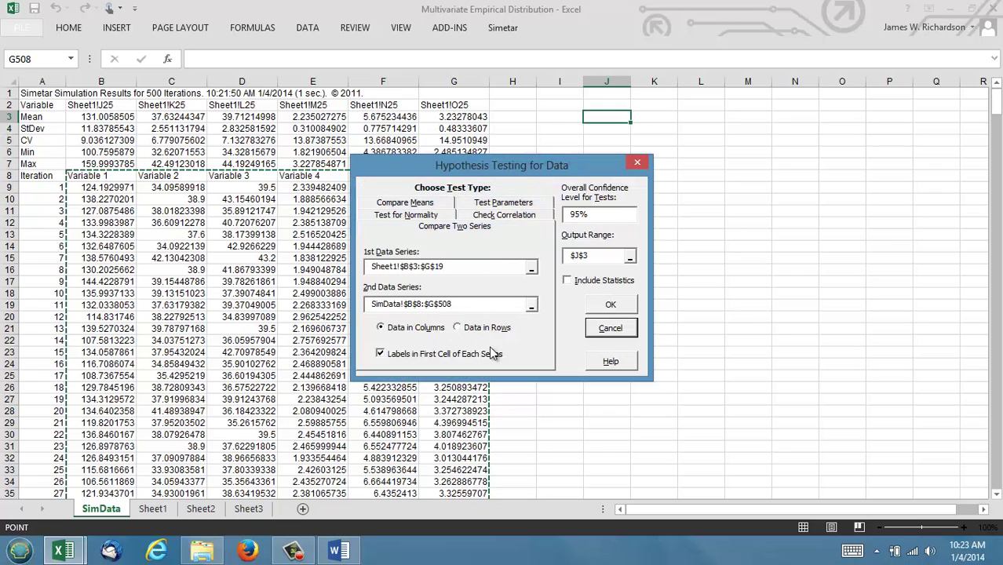
click(612, 305)
Widen column J so test names like 2 Sample Hotelling T² Test show fully.
click(699, 280)
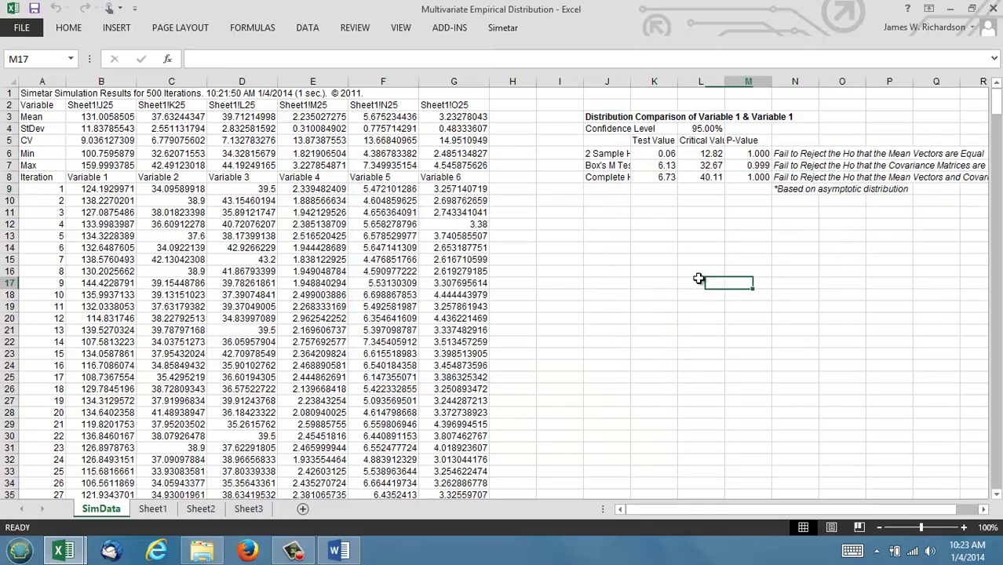
key(Right)
key(Right)
key(Right)
key(Right)
key(Right)
key(Right)
key(Right)
key(Right)
key(Right)
key(Right)
key(Right)
key(Right)
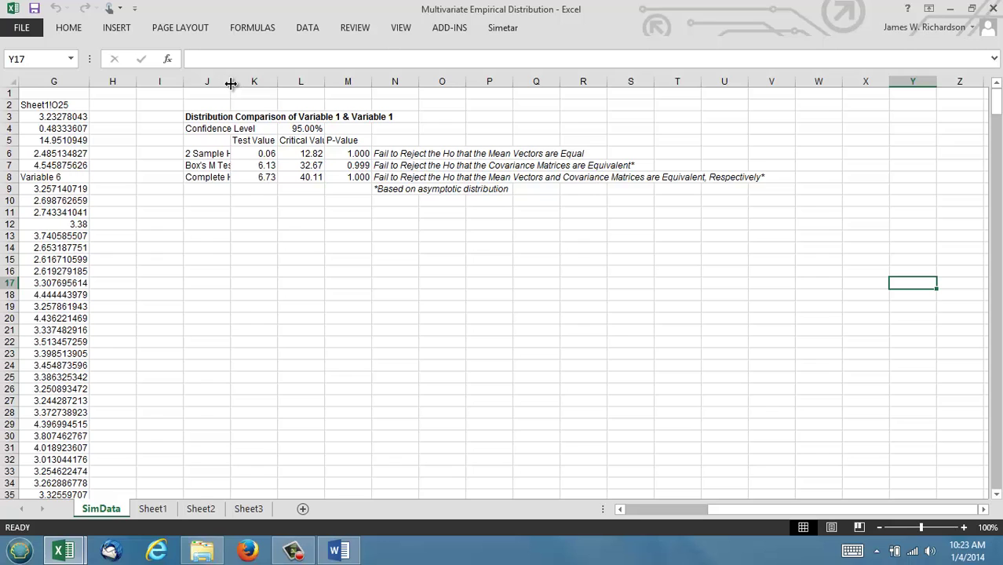
drag(230, 83, 311, 79)
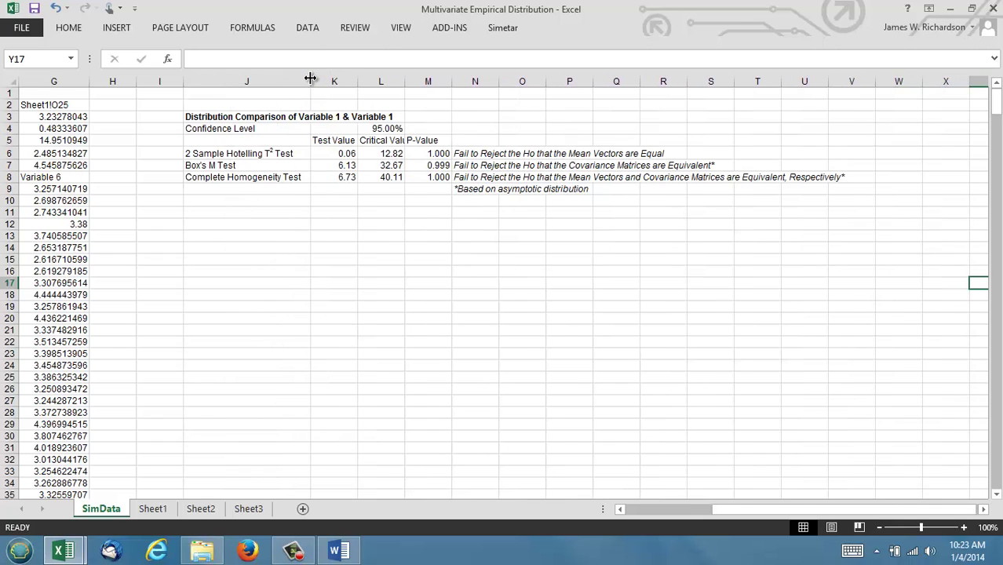
Zoom in three levels and bring the comparison results' heading rows back into view.
click(964, 528)
click(965, 528)
click(964, 528)
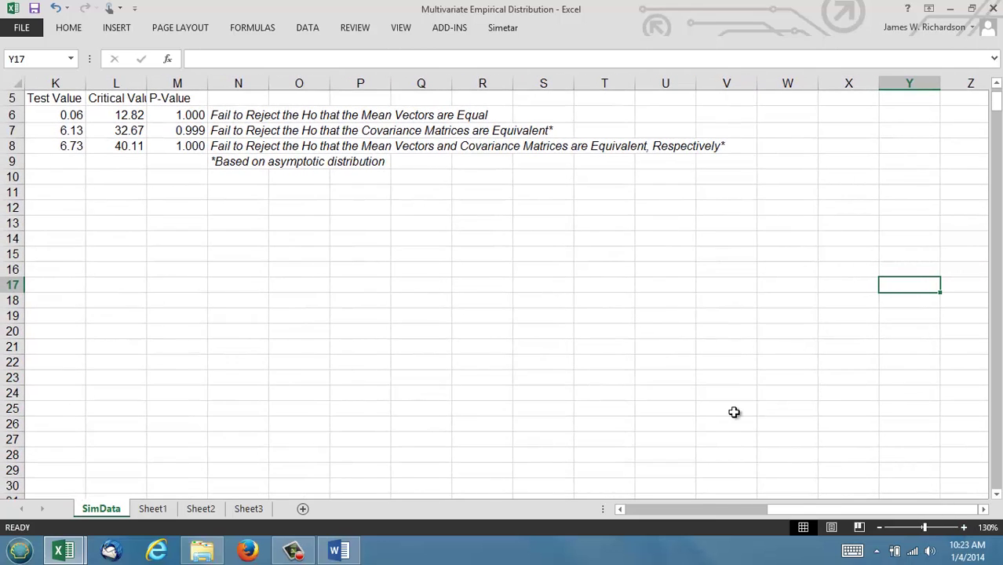
click(261, 244)
key(Left)
key(Left)
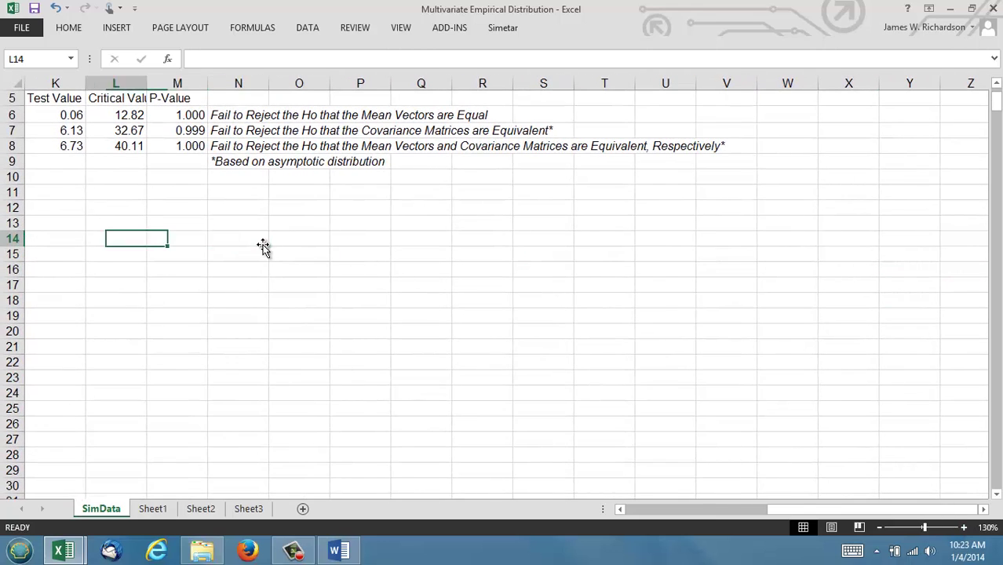
key(Left)
key(Left)
key(Left)
key(Left)
key(Up)
key(Up)
key(Up)
key(Up)
key(Up)
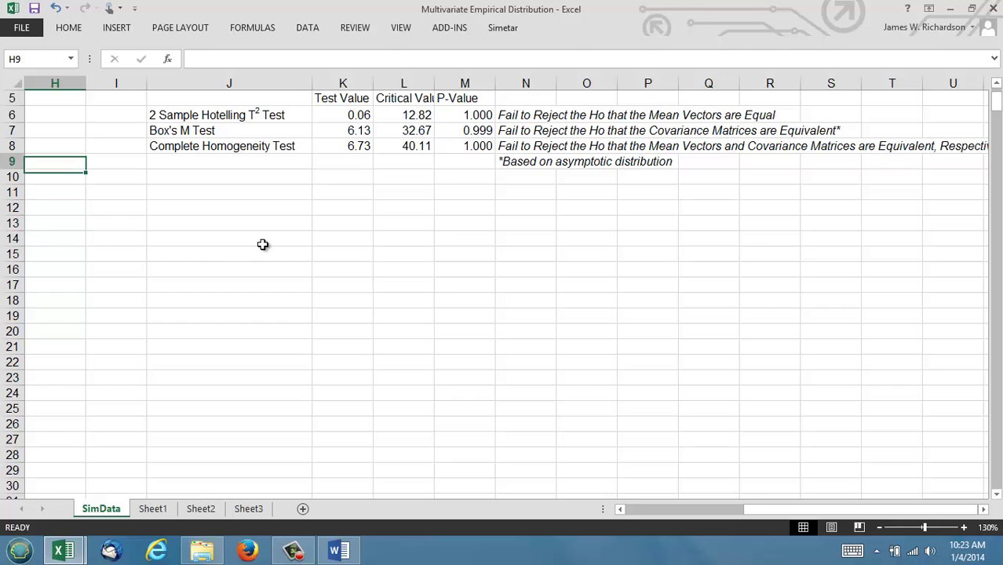
key(Up)
key(Up)
key(Up)
key(Up)
key(Up)
key(Up)
key(Up)
key(Up)
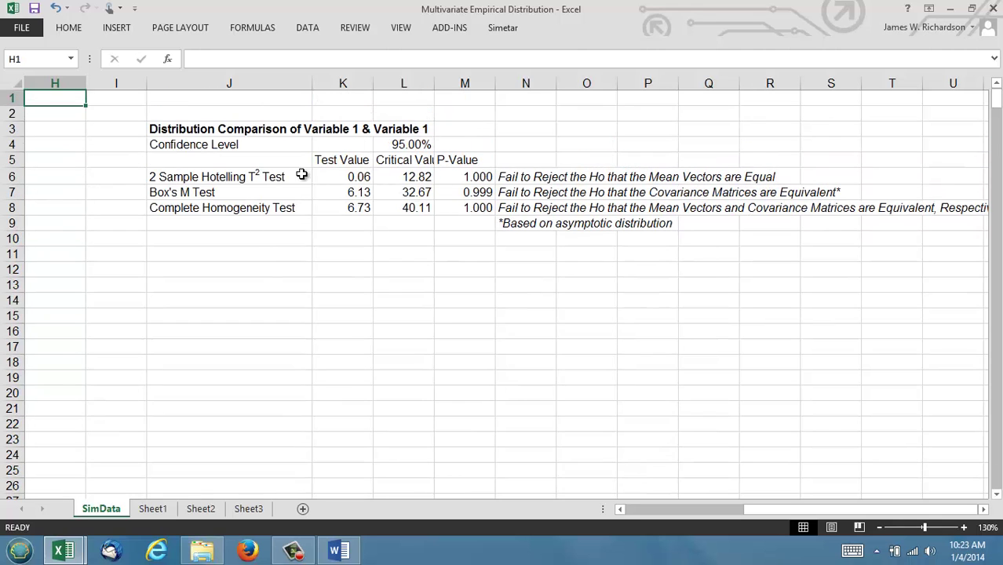
click(263, 176)
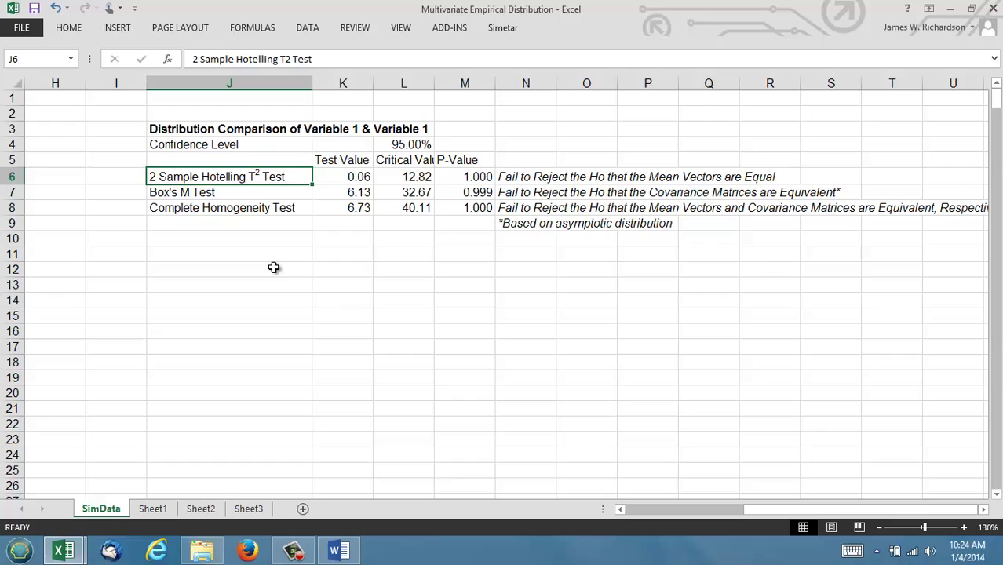
key(Right)
key(Right)
key(Right)
key(Right)
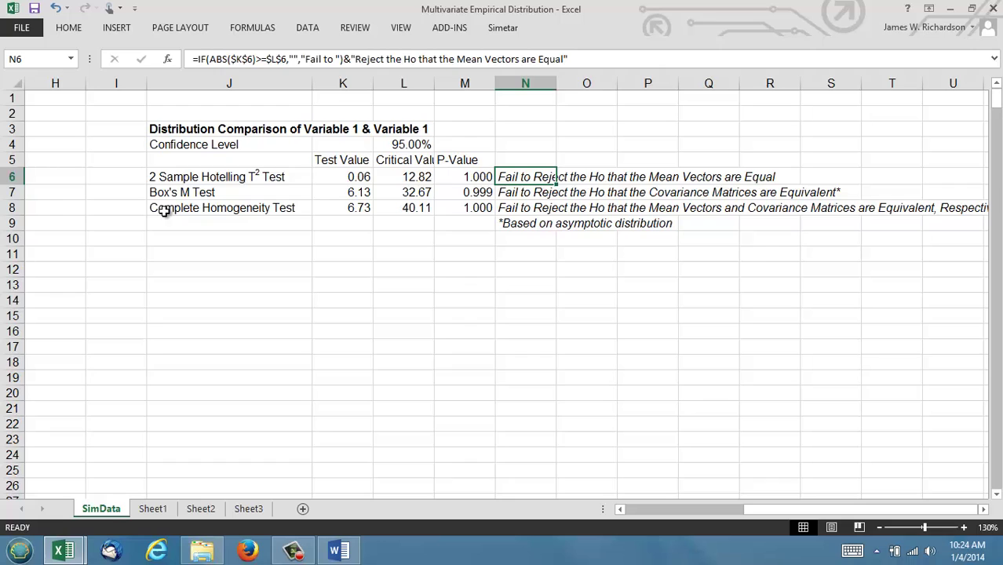
click(192, 193)
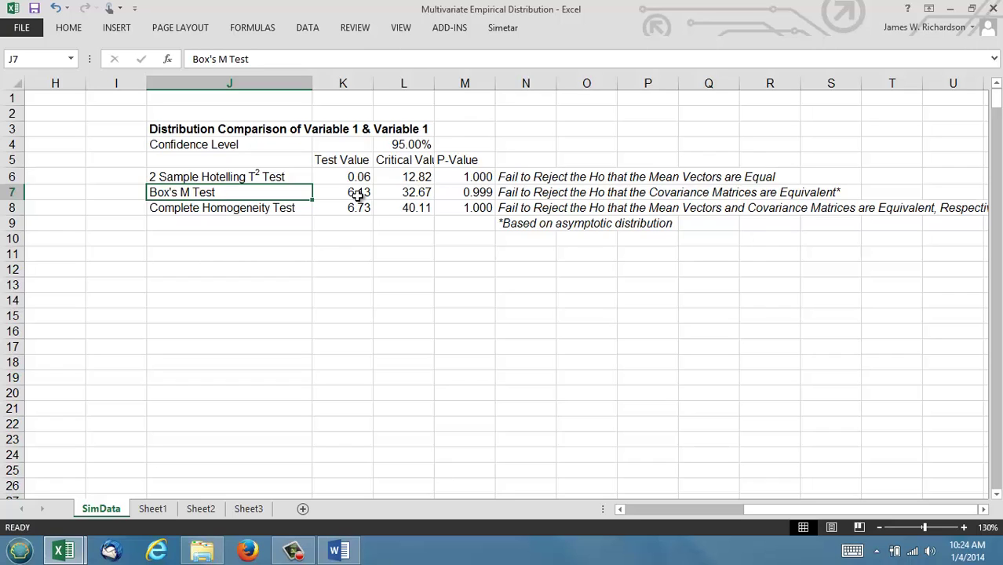
key(Up)
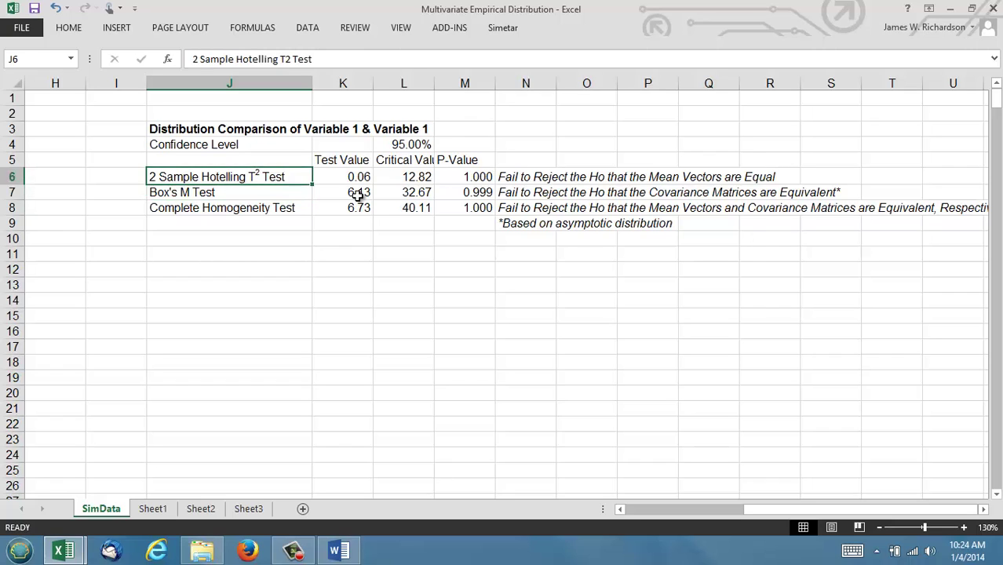
key(Down)
key(Down)
key(Right)
key(Right)
key(Right)
key(Right)
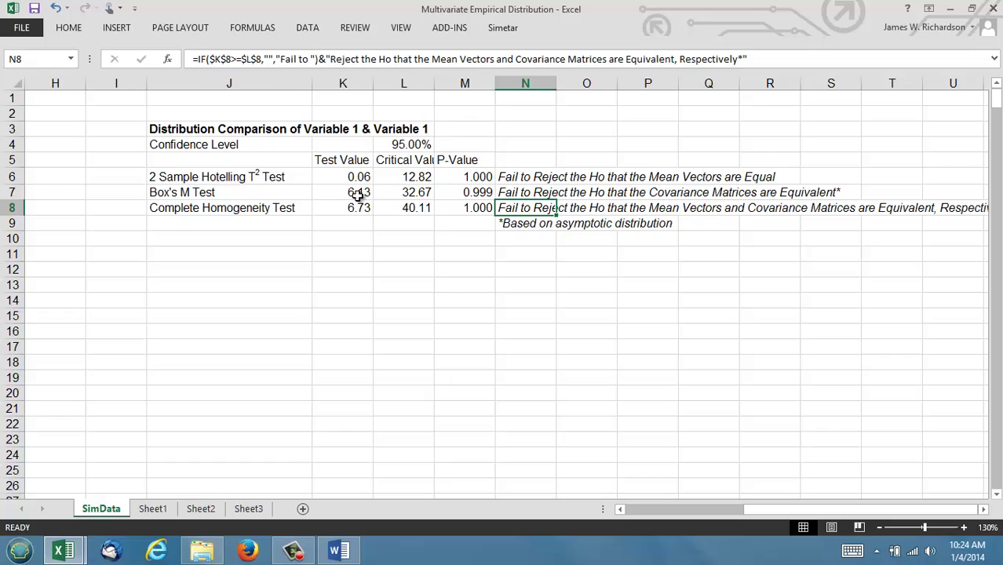
key(Left)
key(Left)
key(Left)
key(Left)
key(Left)
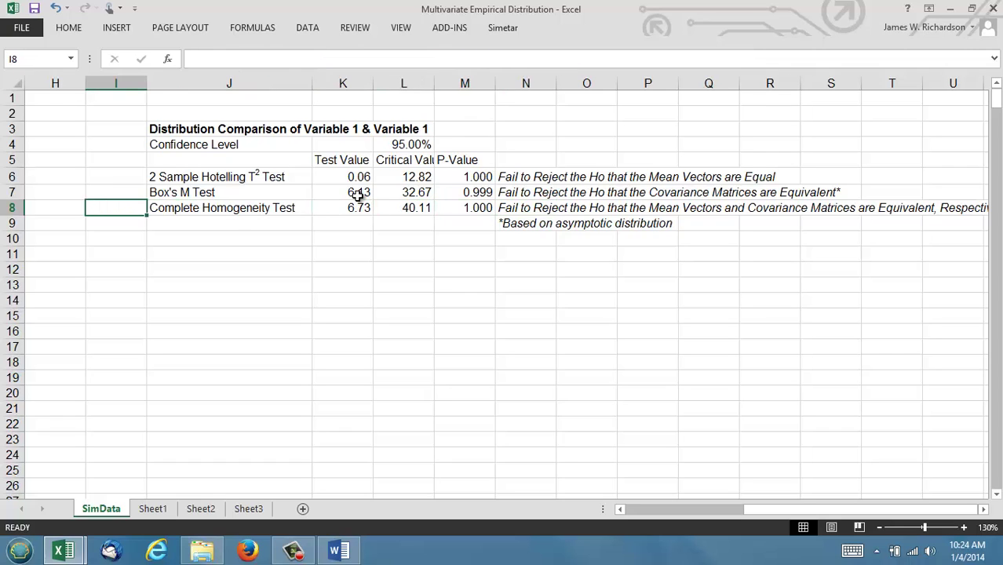
key(Down)
key(Down)
key(Down)
key(Right)
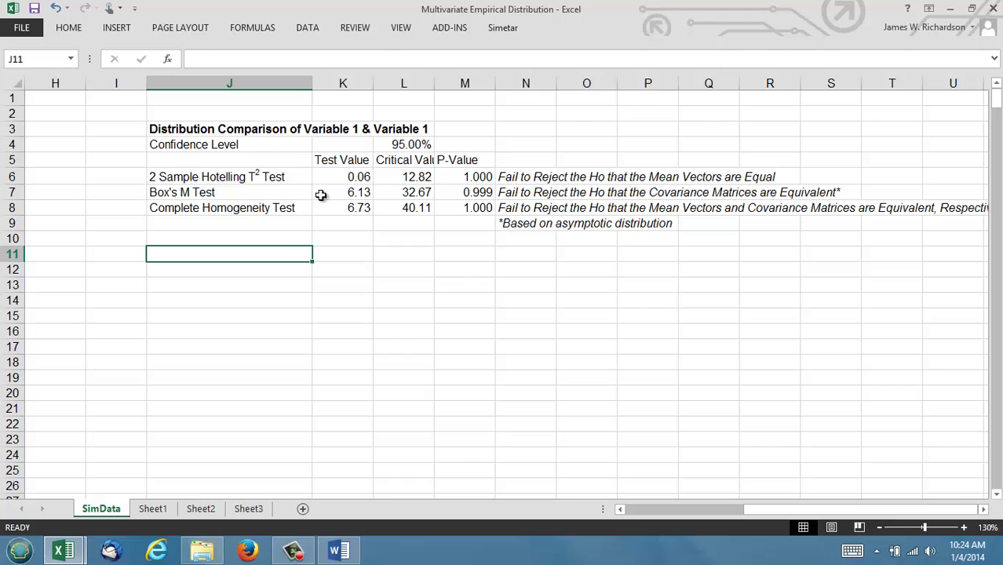
On Sheet1, build a Simetar linear correlation matrix of the six historical variables at A28.
click(153, 509)
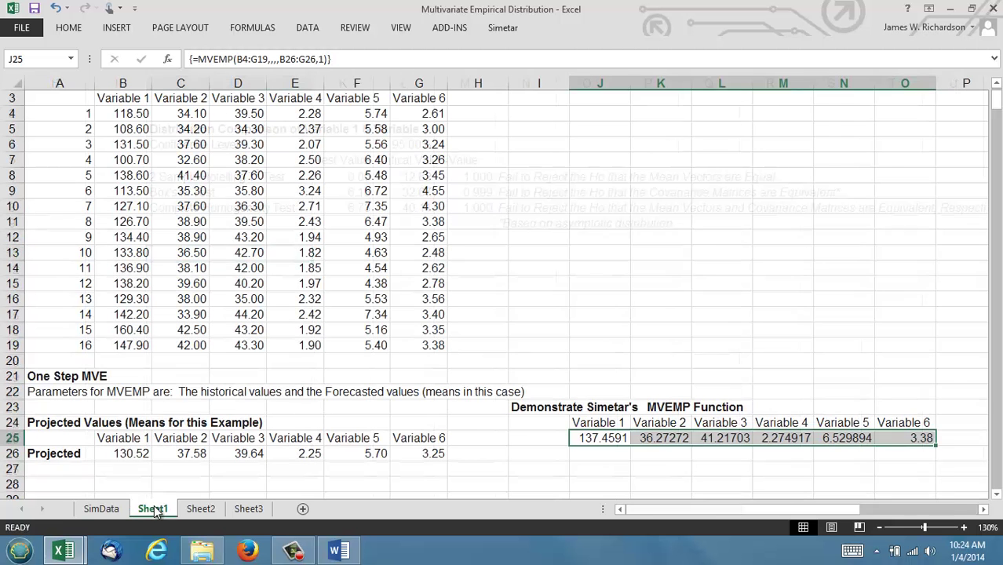
click(43, 482)
key(Down)
key(Down)
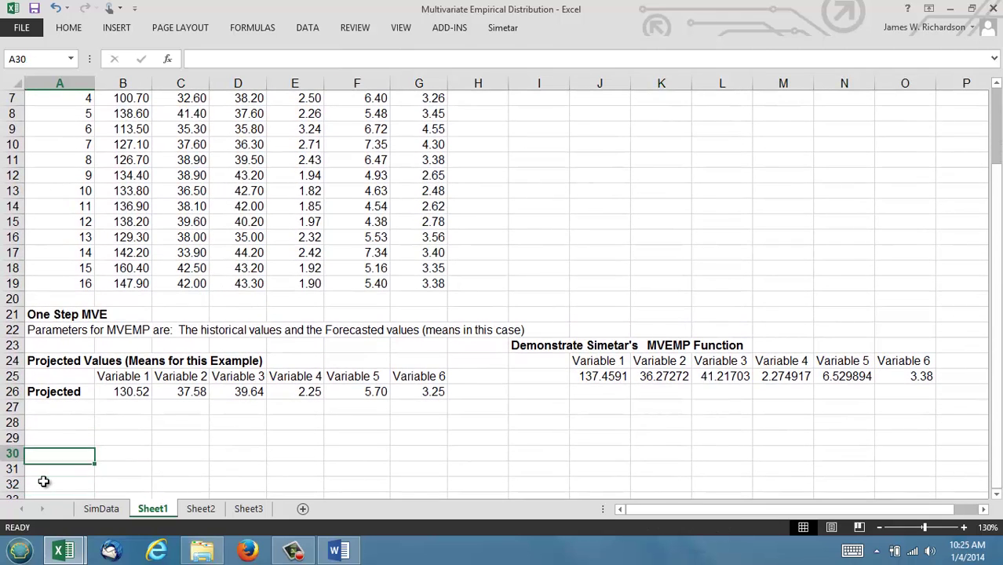
key(Up)
key(Up)
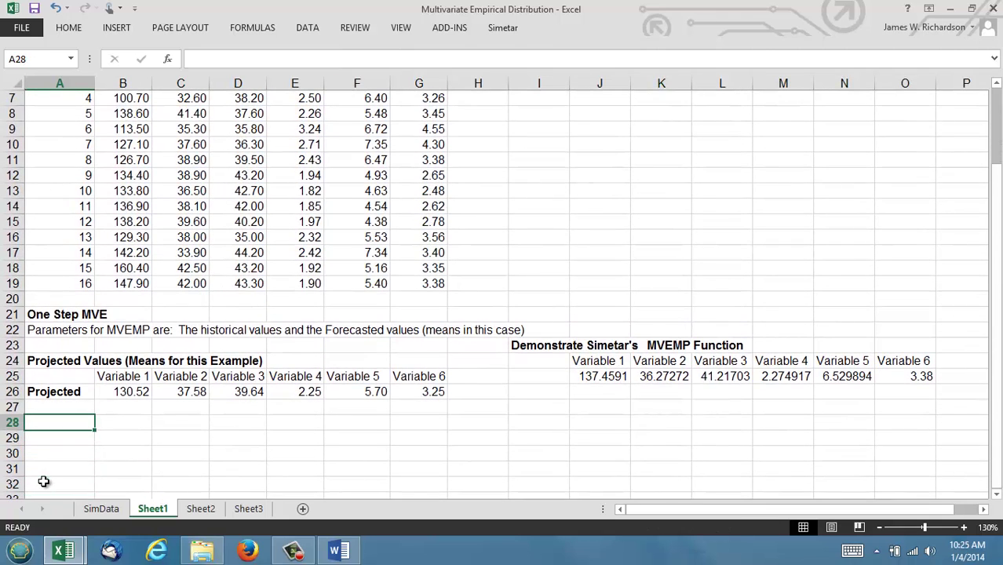
click(502, 28)
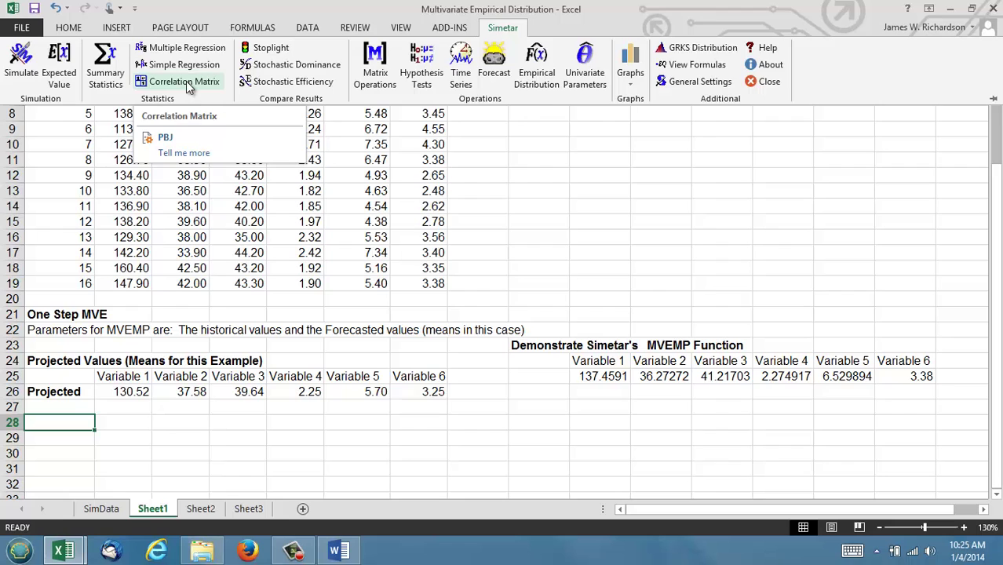
click(188, 86)
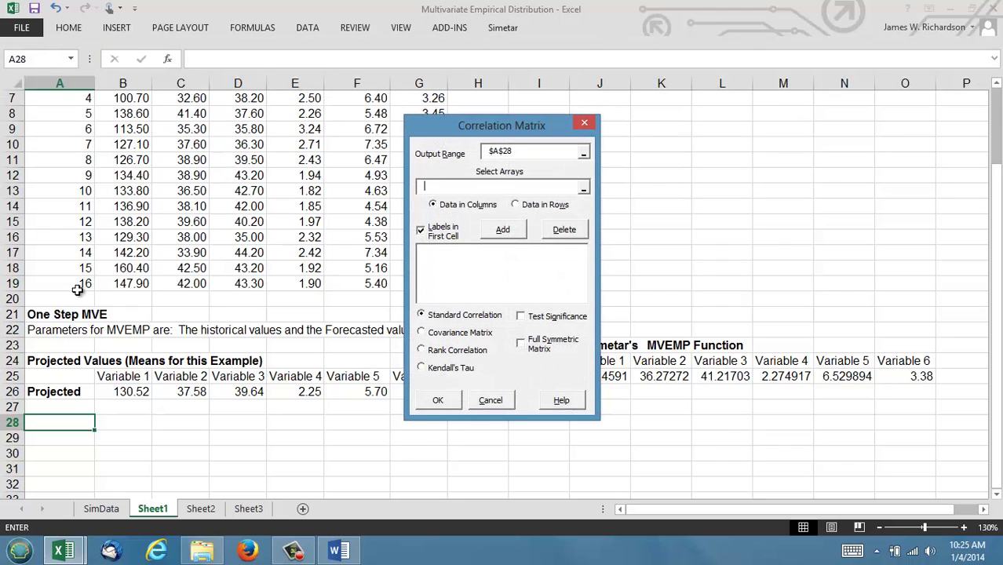
drag(125, 283, 430, 141)
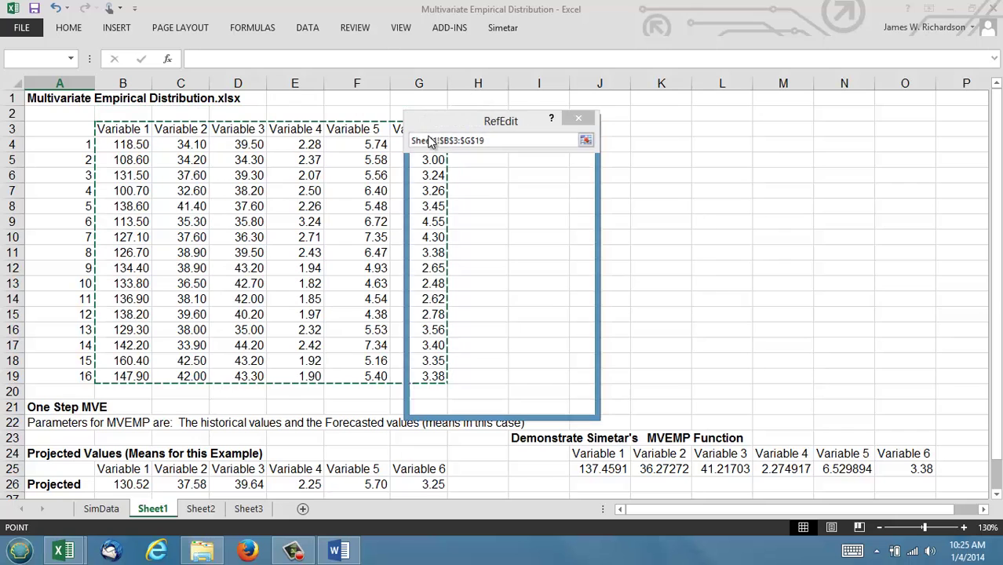
click(504, 229)
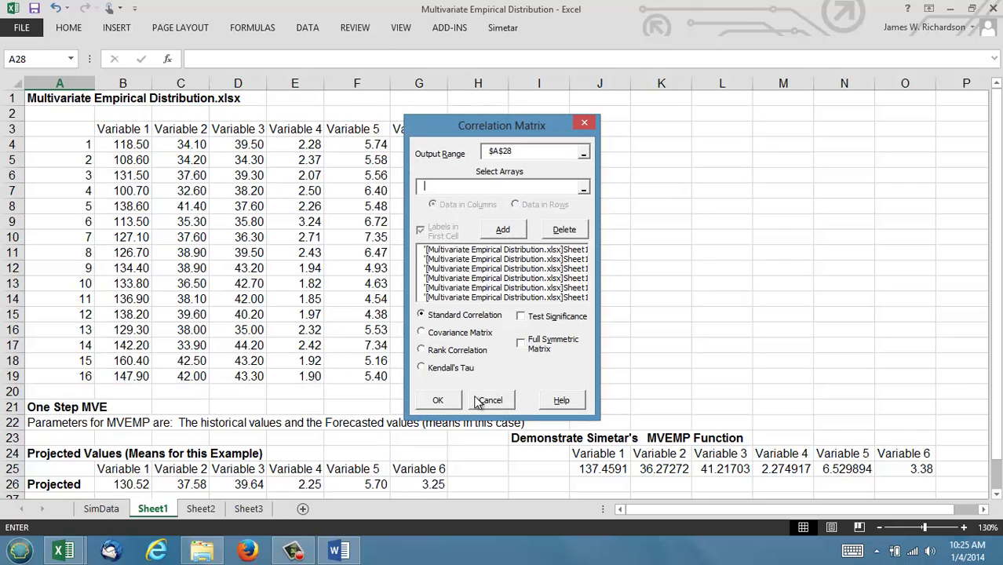
click(437, 401)
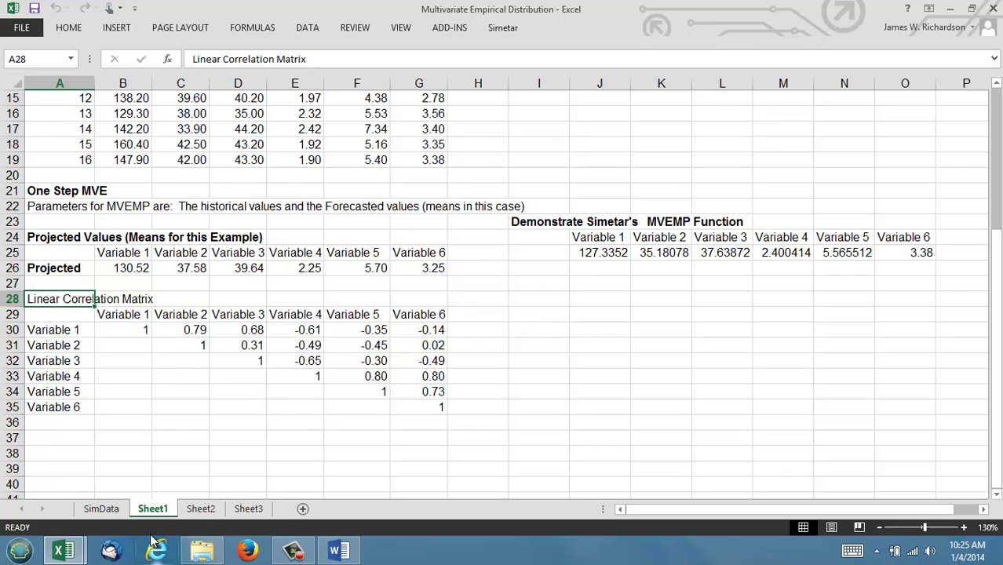
From the SimData sheet, open Simetar's Hypothesis Tests and choose Check Correlation.
click(102, 508)
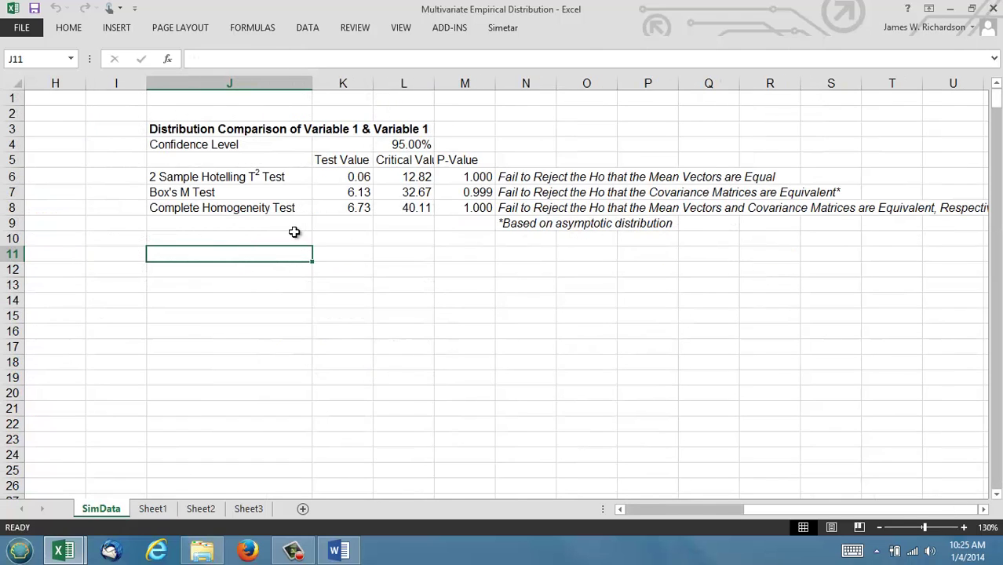
click(500, 30)
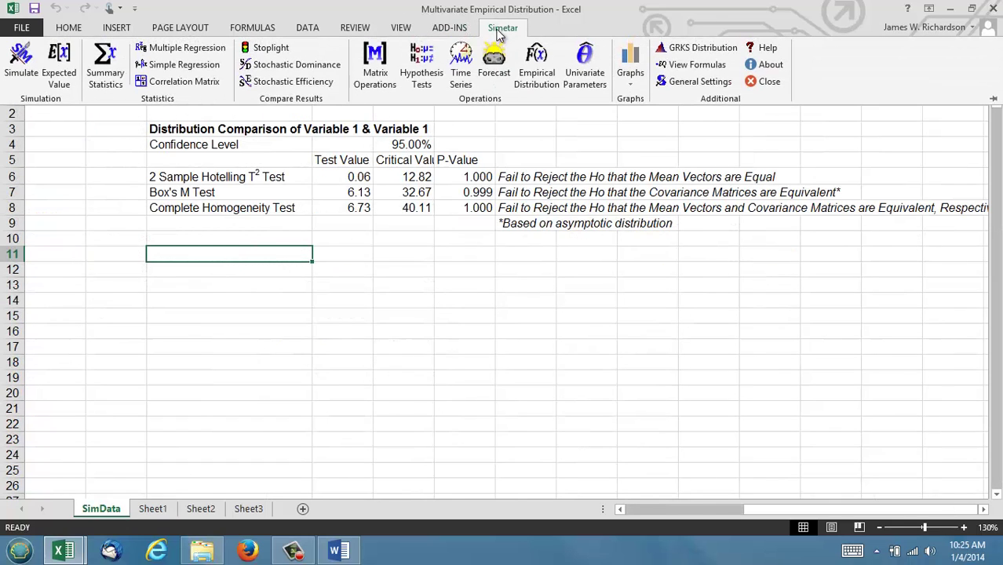
click(422, 59)
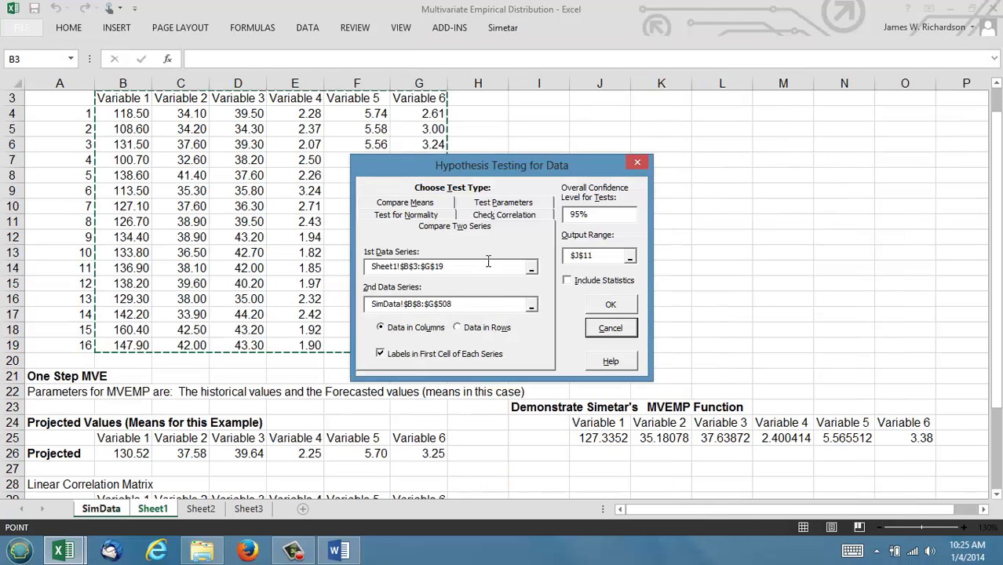
click(509, 216)
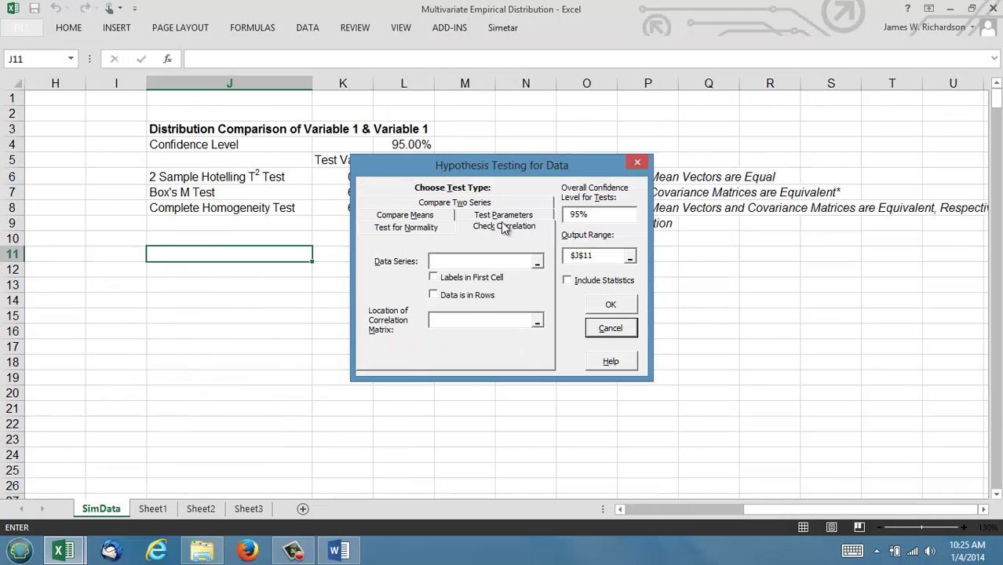
Set the data series to SimData!B8:G508, with the first row as labels.
click(537, 262)
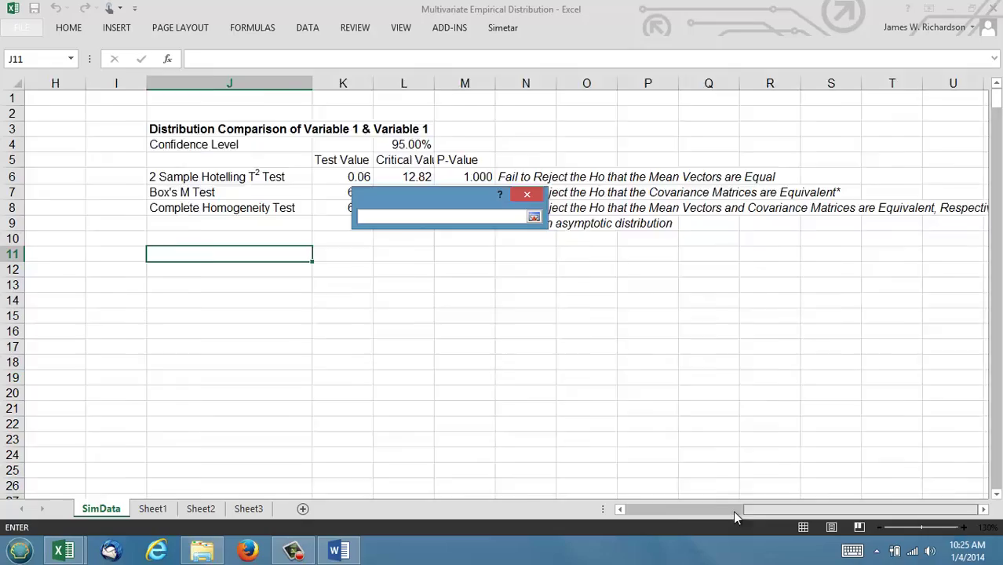
drag(733, 511, 628, 516)
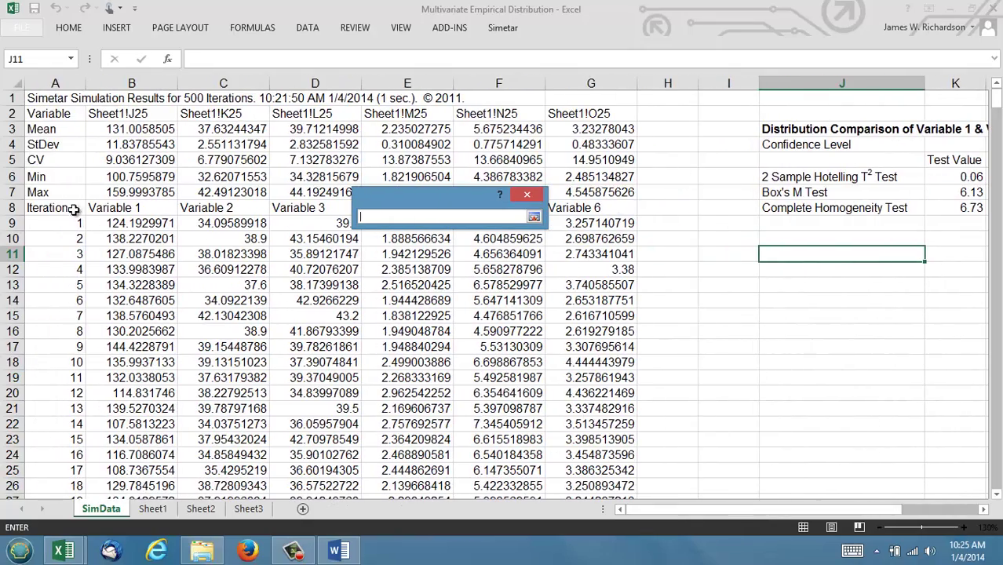
drag(110, 209, 600, 564)
drag(604, 564, 628, 413)
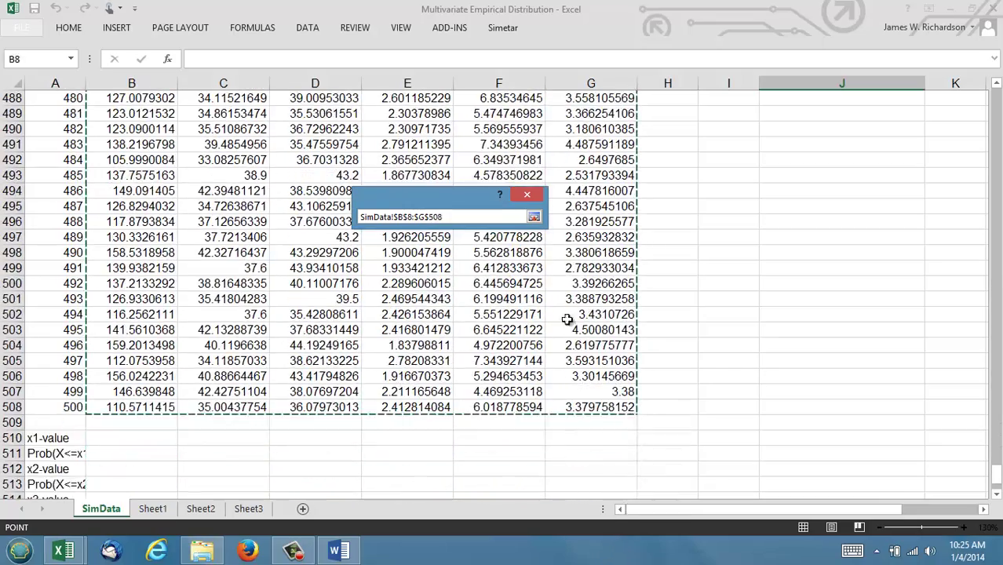
click(533, 217)
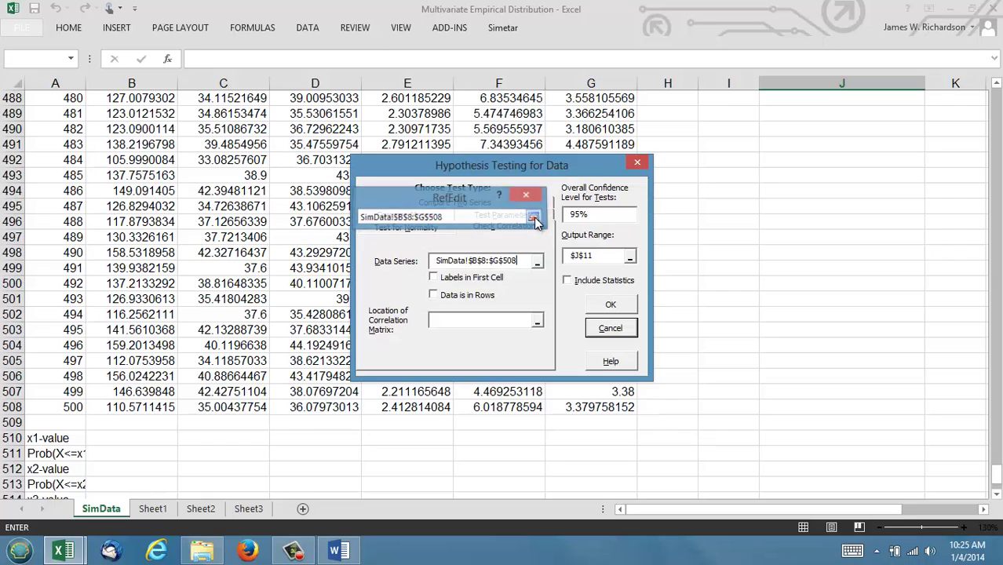
click(433, 279)
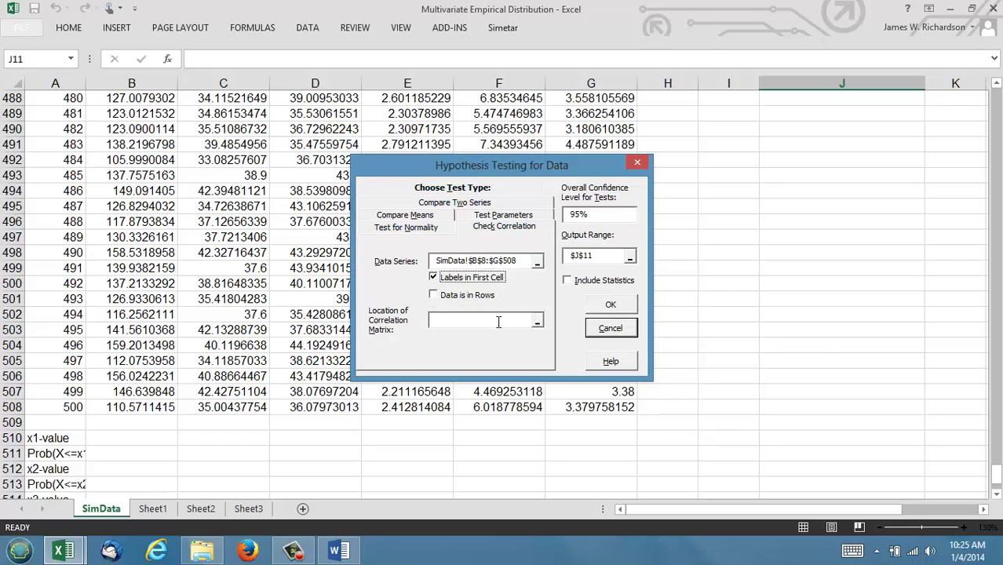
Set the correlation matrix to Sheet1's historical matrix B30:G35.
click(503, 320)
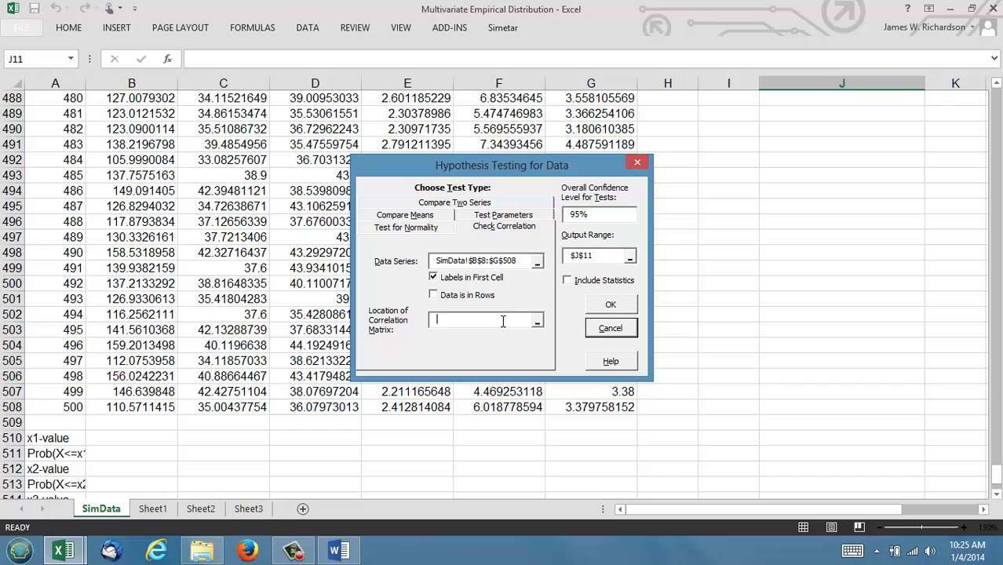
click(163, 510)
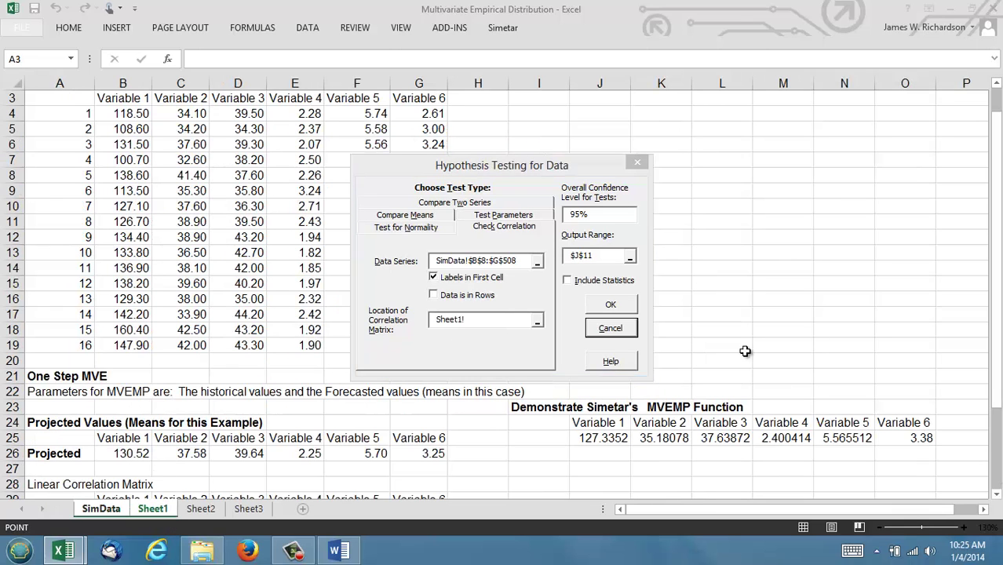
scroll(993, 259, down, 3)
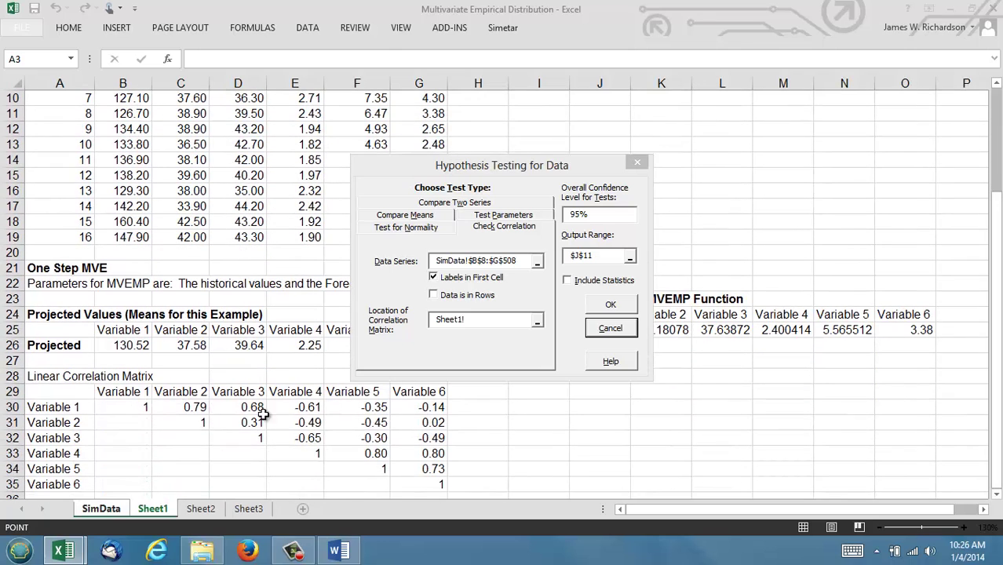
drag(127, 406, 401, 482)
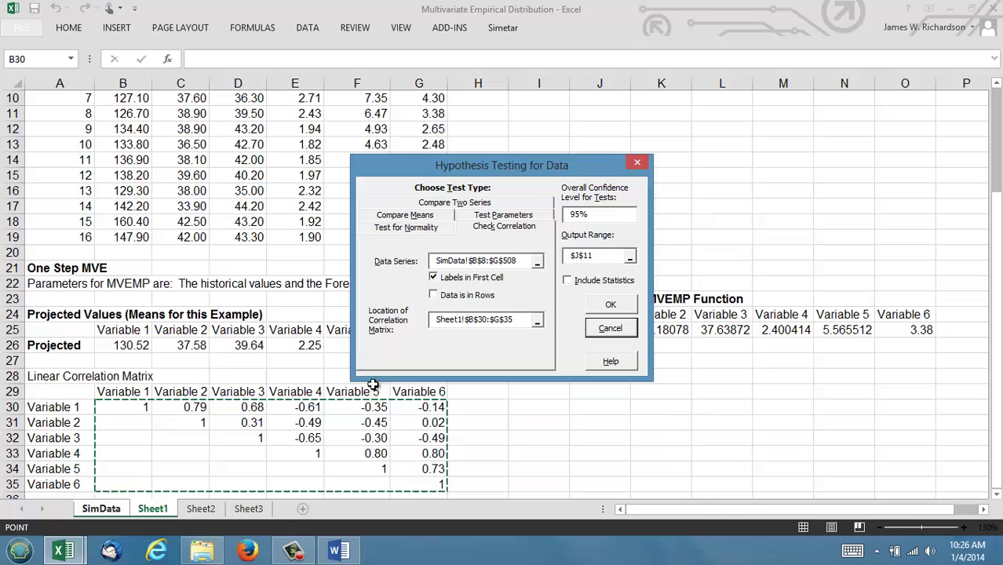
click(615, 306)
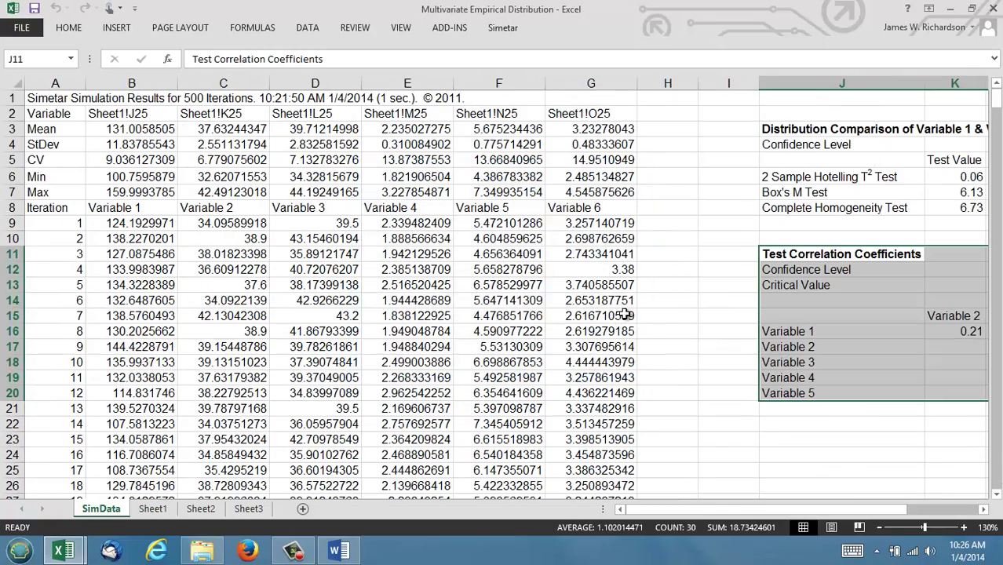
click(705, 338)
key(Right)
key(Right)
key(Right)
key(Right)
key(Right)
key(Right)
key(Right)
key(Right)
key(Right)
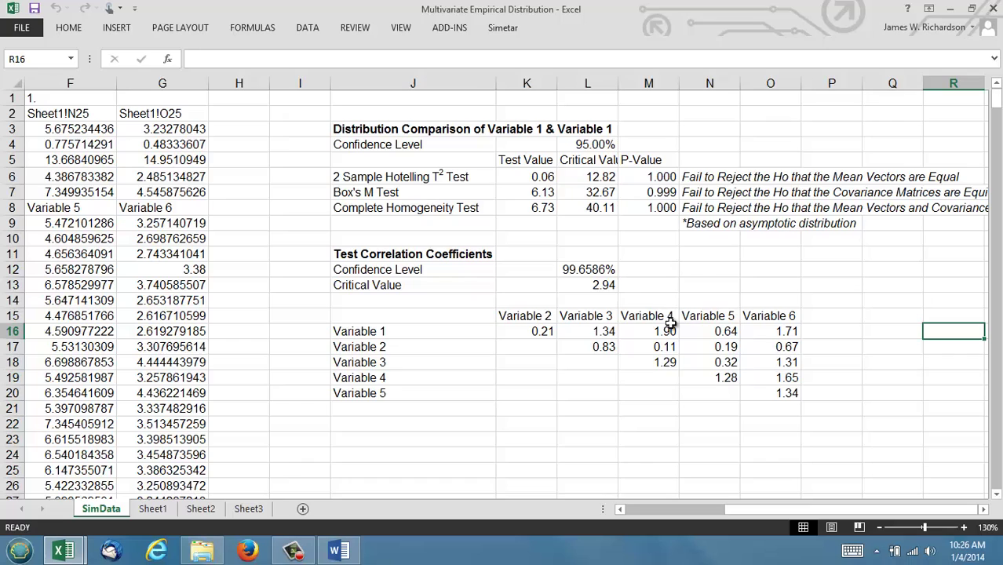
click(576, 269)
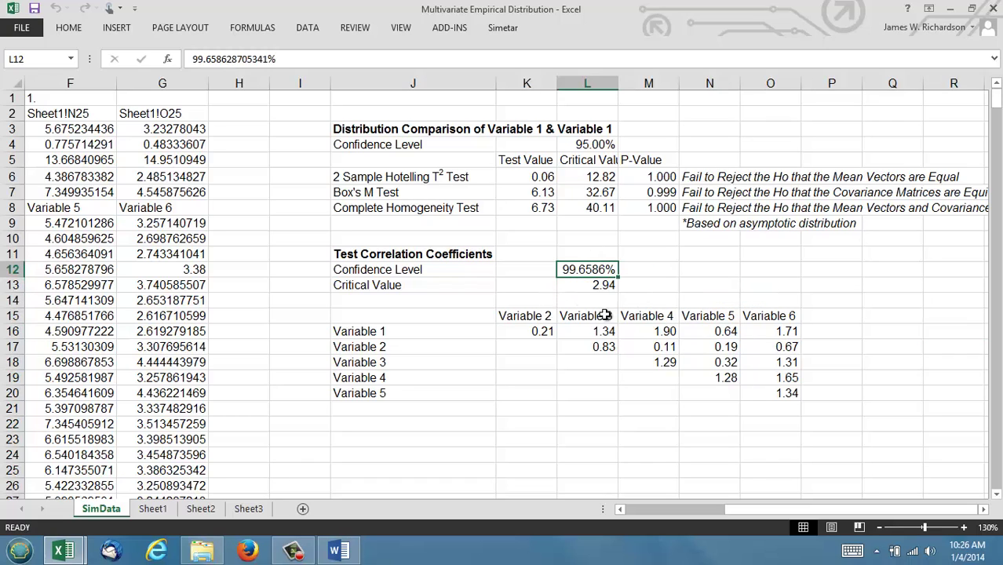
click(543, 333)
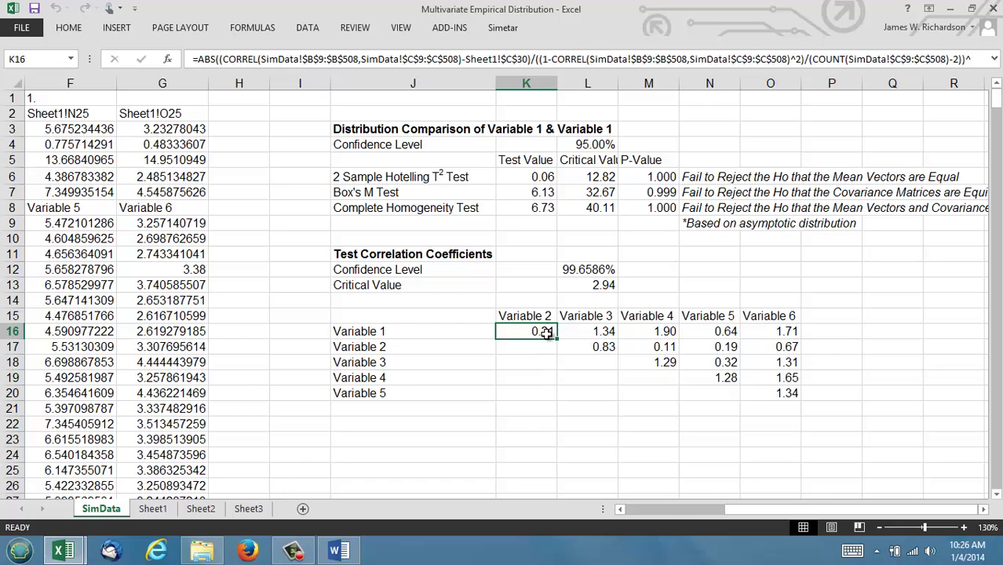
mouse_move(547, 332)
mouse_down()
mouse_move(718, 401)
mouse_move(778, 410)
mouse_move(778, 397)
mouse_up()
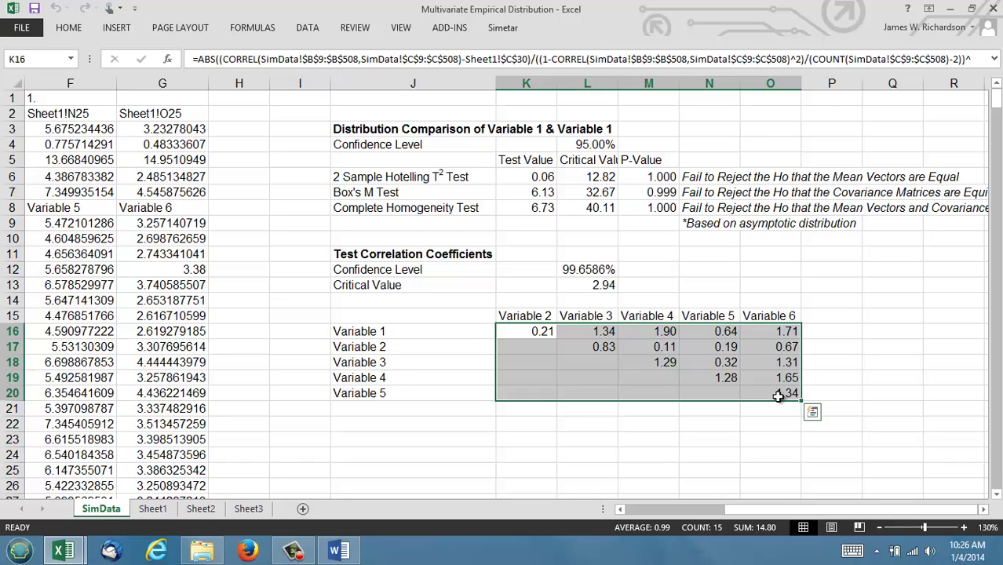
click(657, 364)
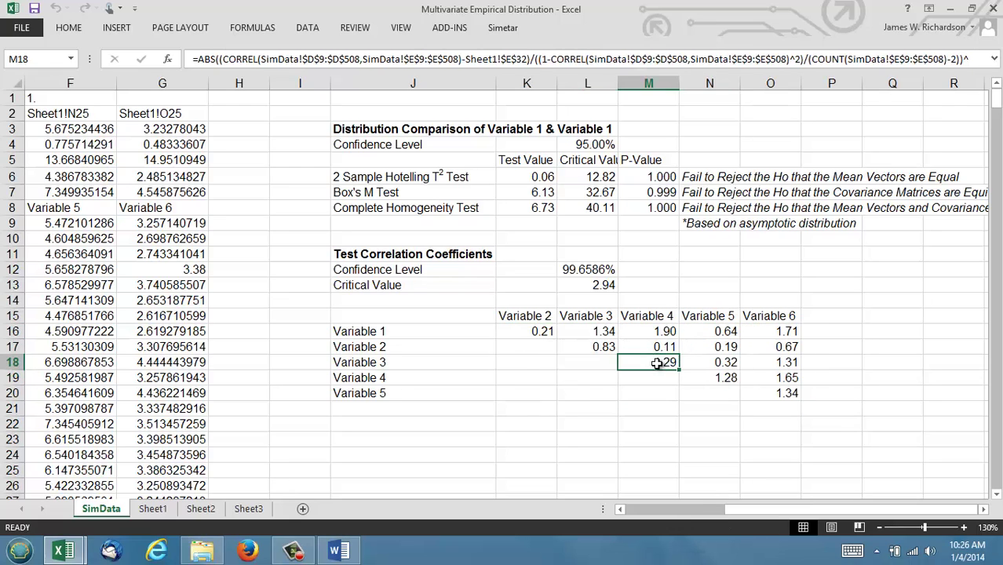
click(604, 286)
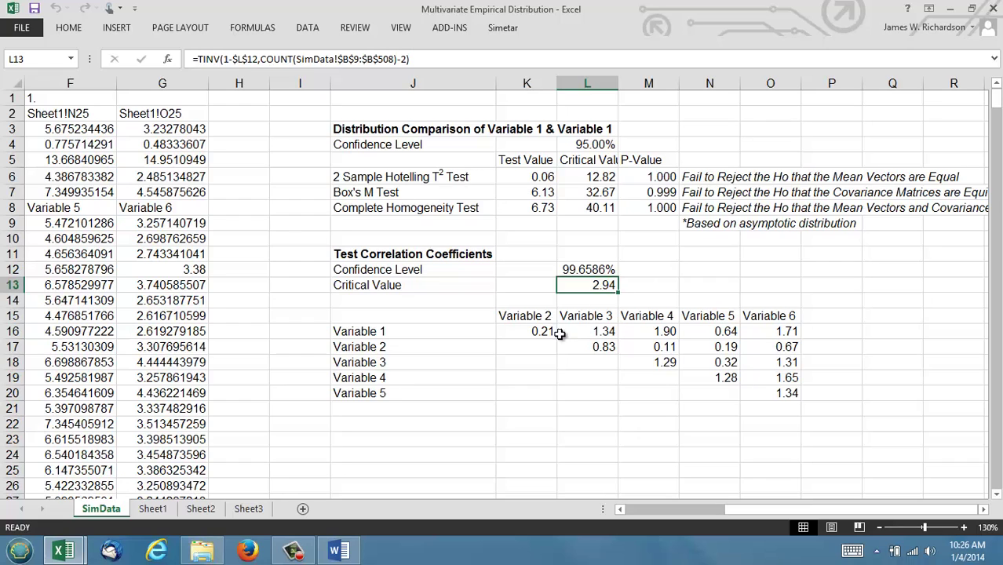
drag(543, 332, 754, 400)
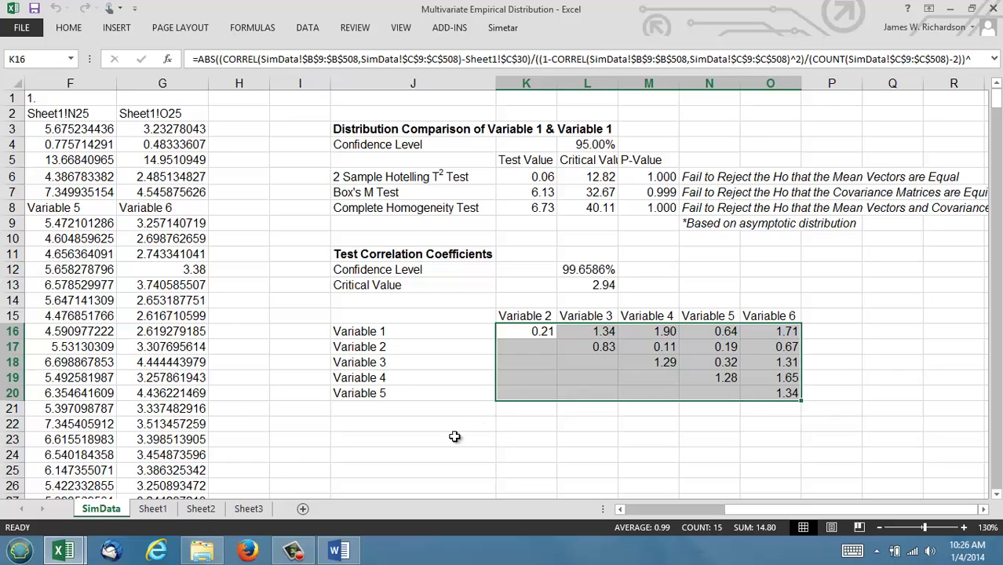
click(153, 510)
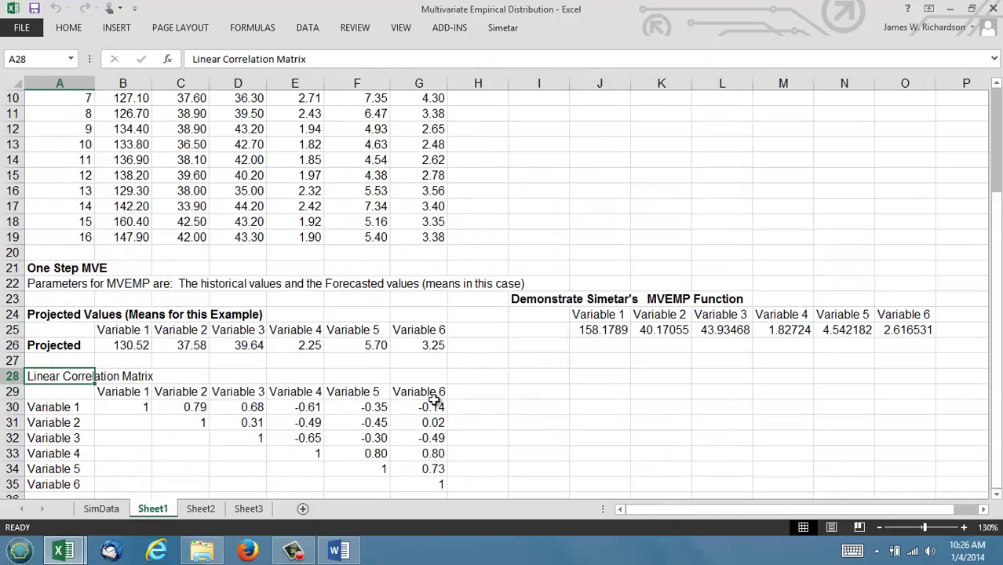
Switch from the correlation test results to the Simetar and Risk Picture at Outset workbook.
click(102, 509)
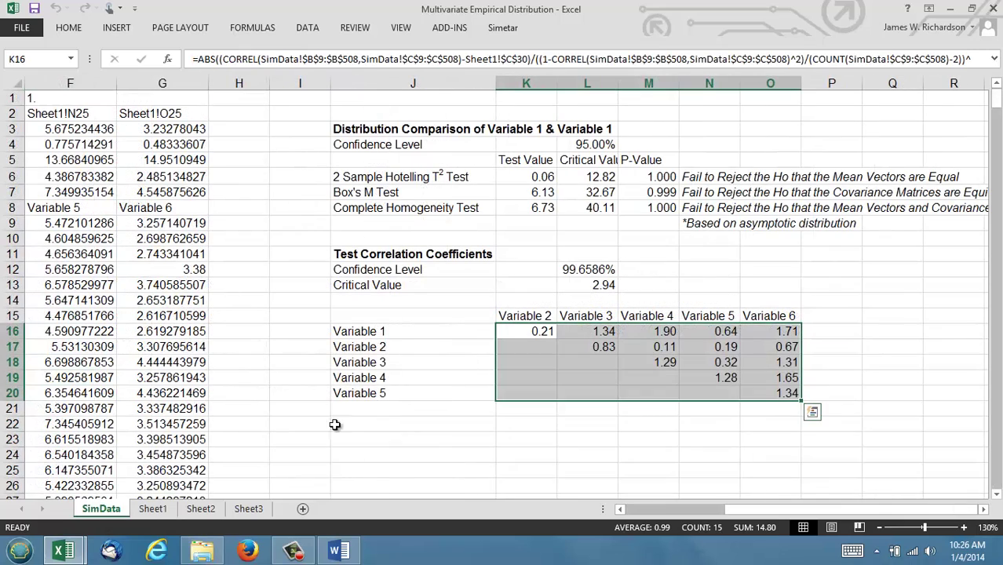
mouse_move(78, 547)
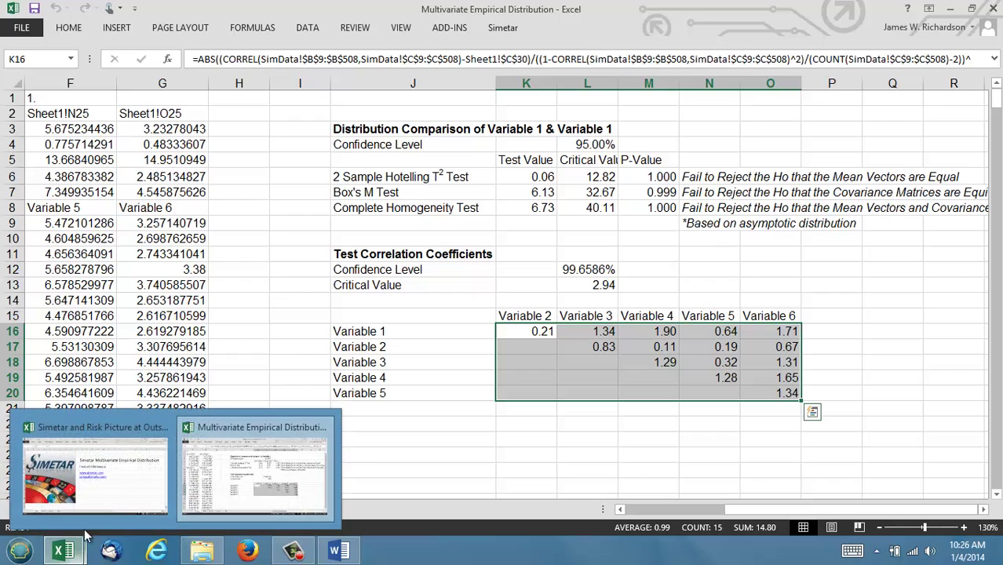
click(97, 503)
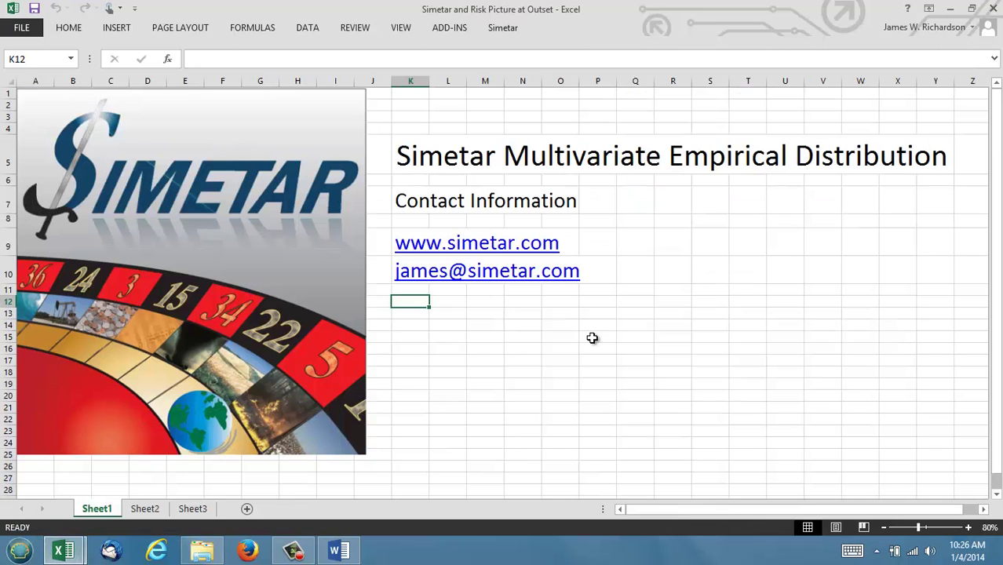